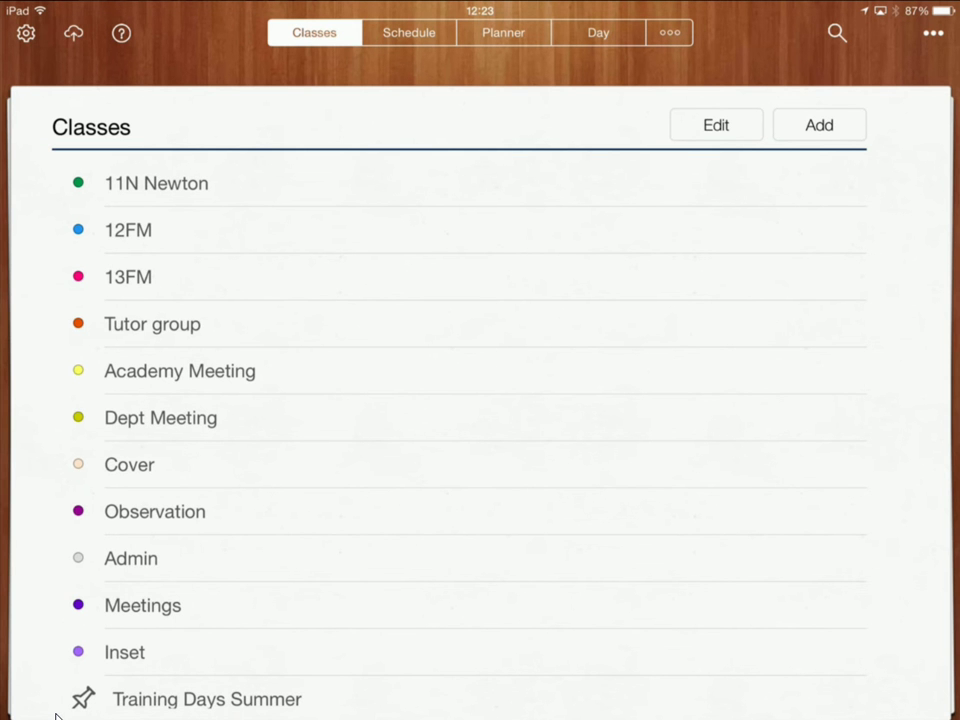
Step: Switch to Dropbox and open the file idoceo_Dummy_class.csv from the recent files
key("Home")
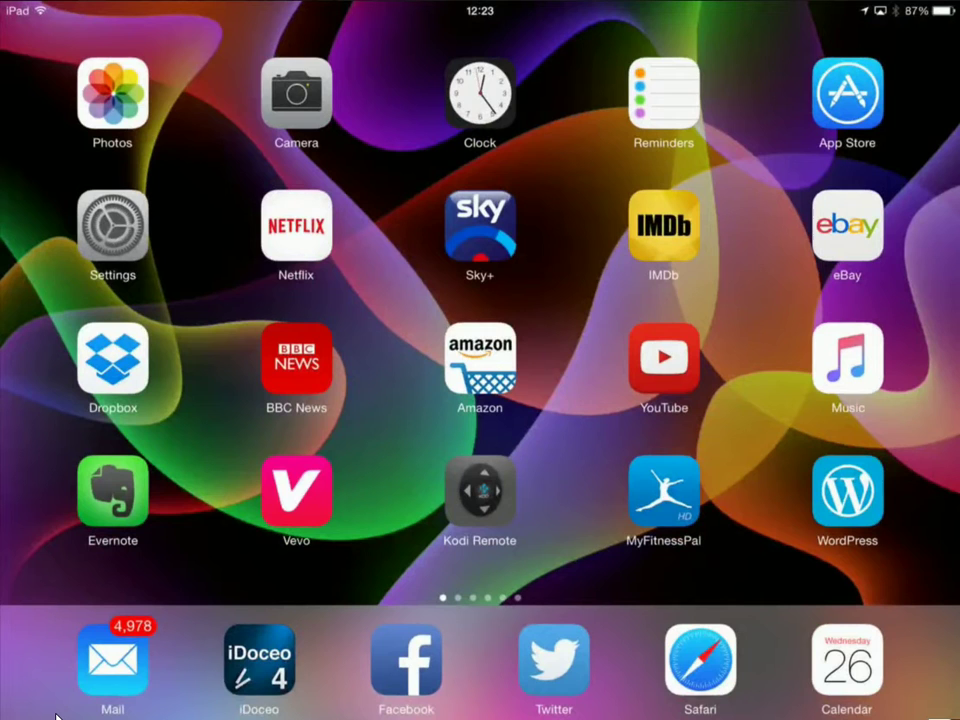
left_click(113, 359)
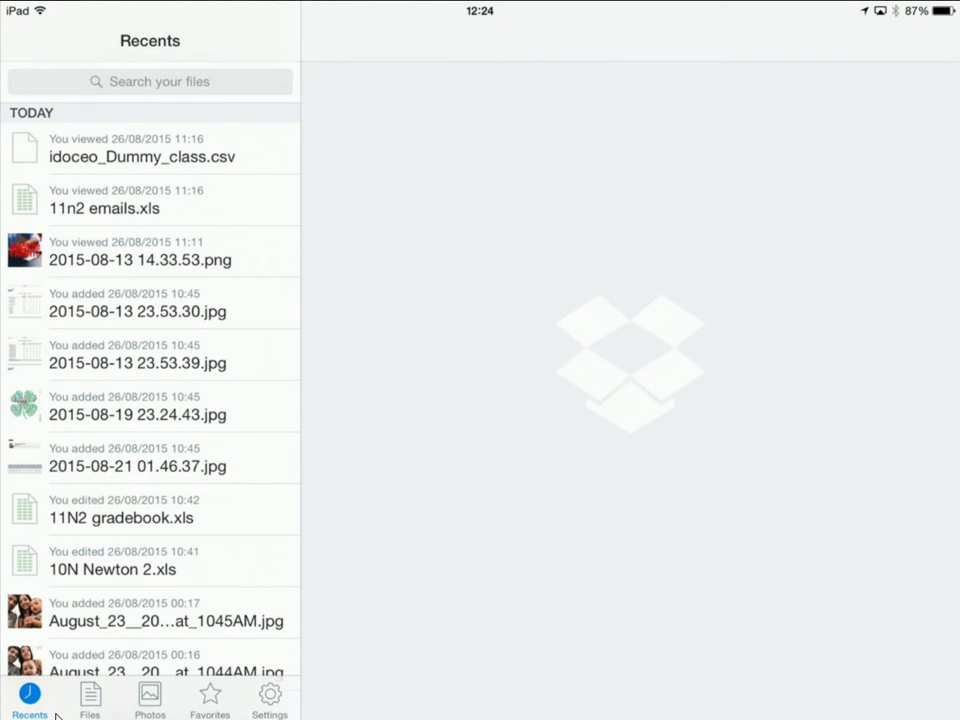
left_click(150, 150)
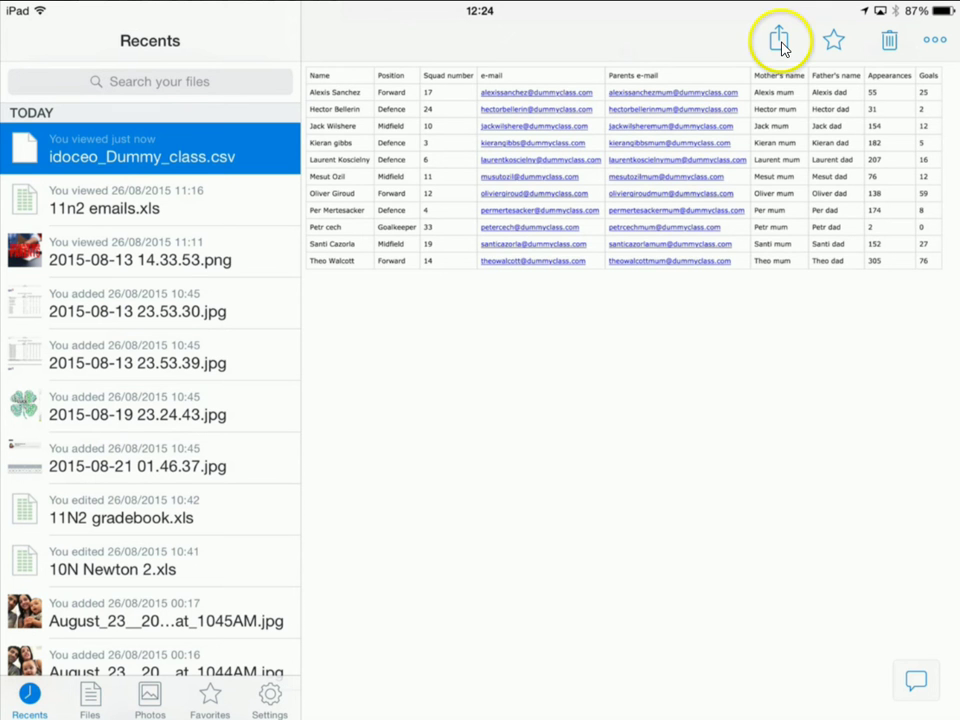
Step: Send the CSV file to iDoceo and start the Import wizard for it
left_click(780, 40)
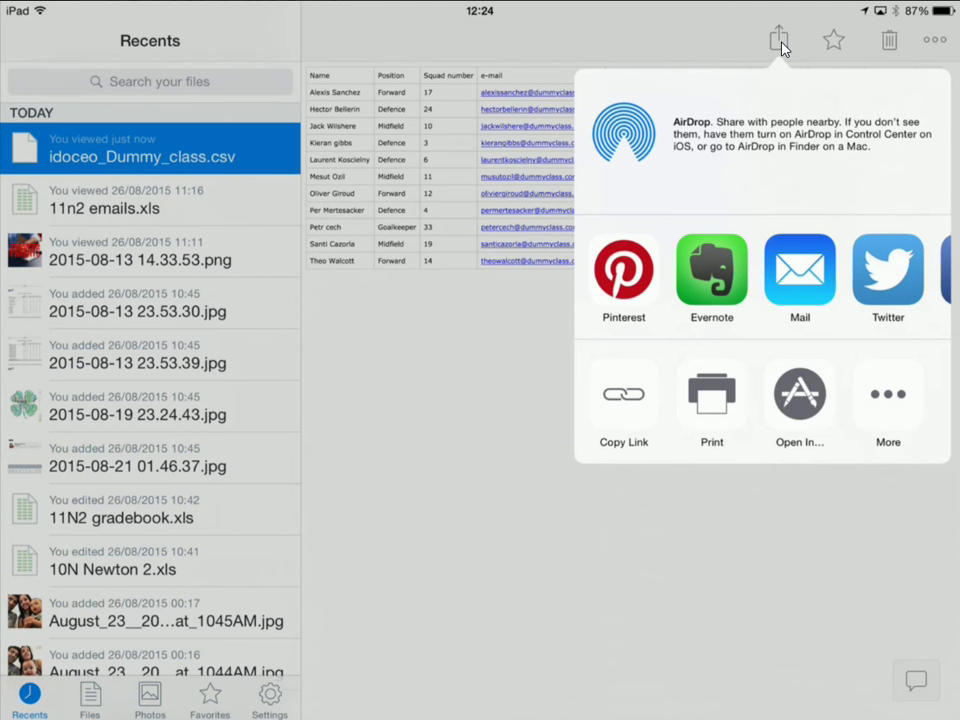
left_click(800, 395)
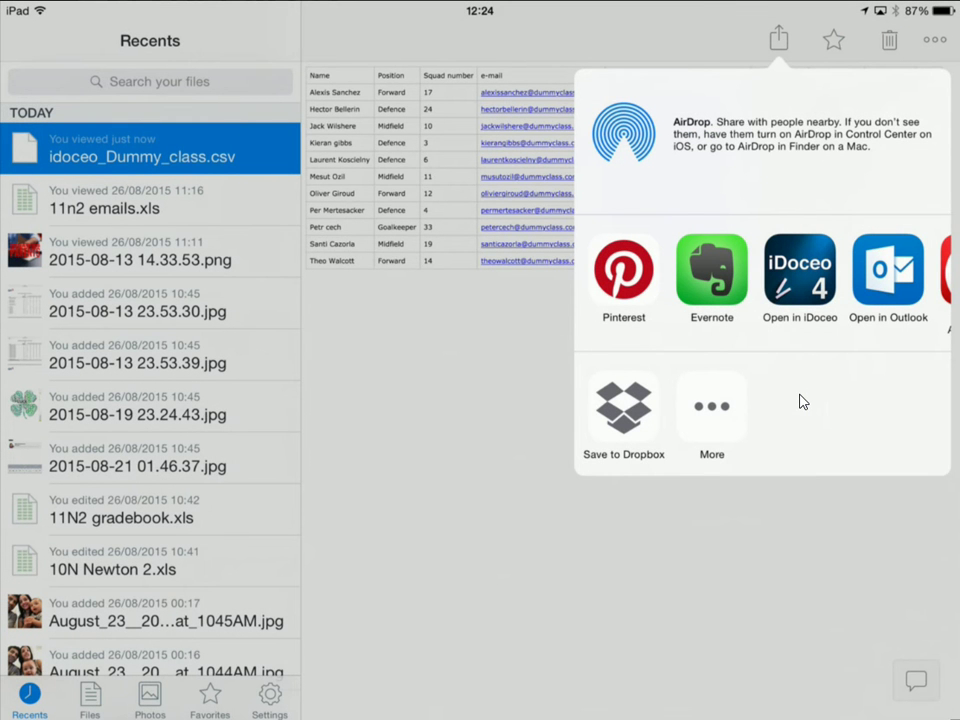
left_click(814, 284)
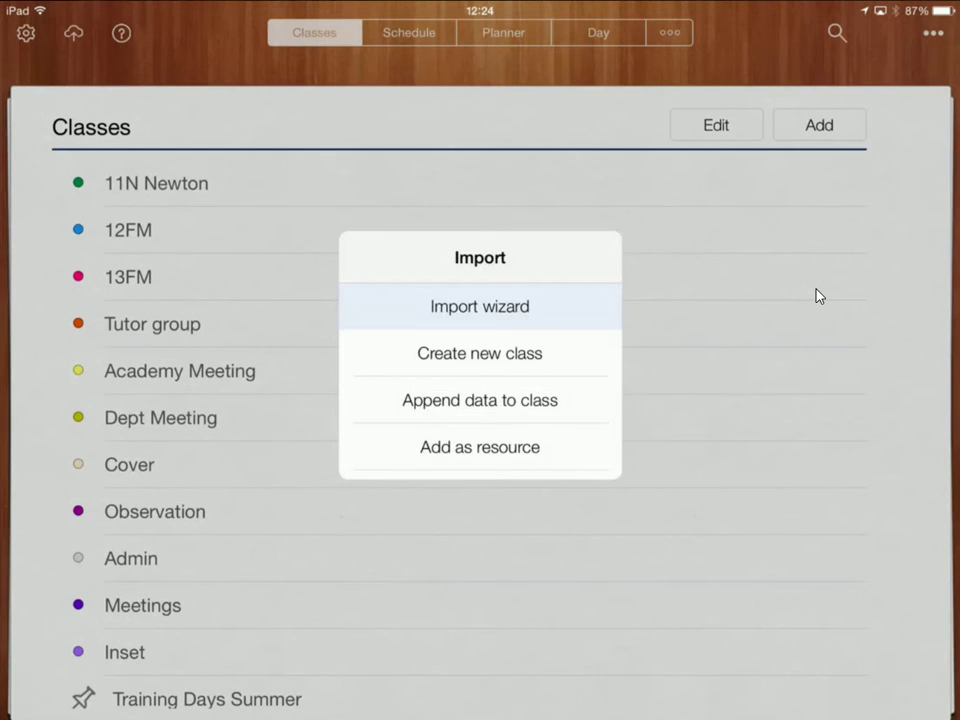
left_click(817, 295)
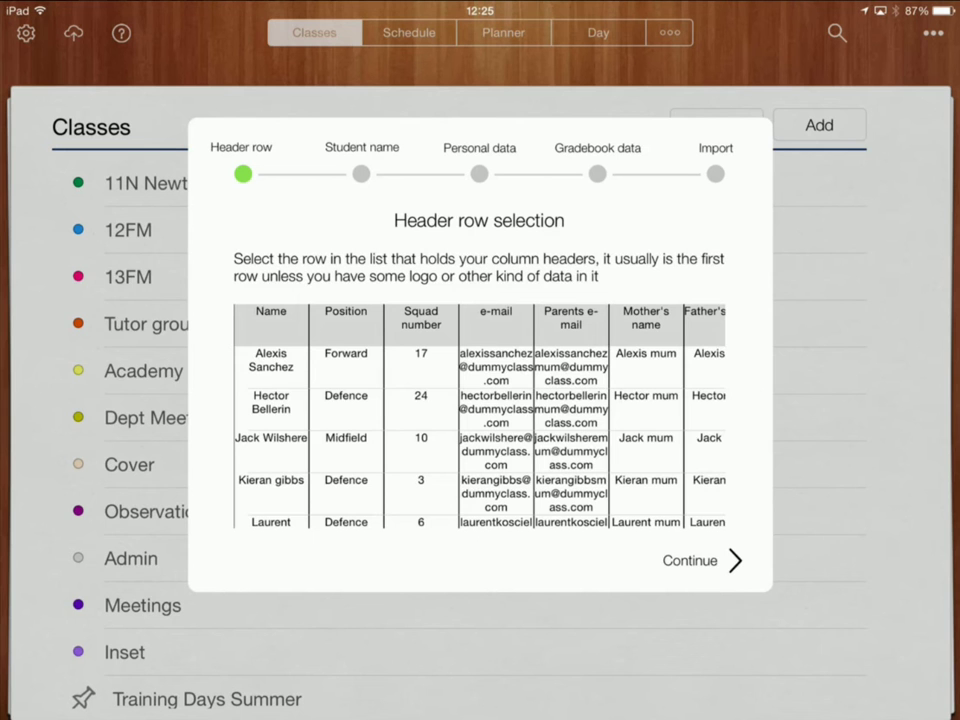
Step: Accept the first row as the column headers and the Name column as the student name
left_click(739, 350)
left_click(273, 332)
left_click_drag(281, 330, 614, 326)
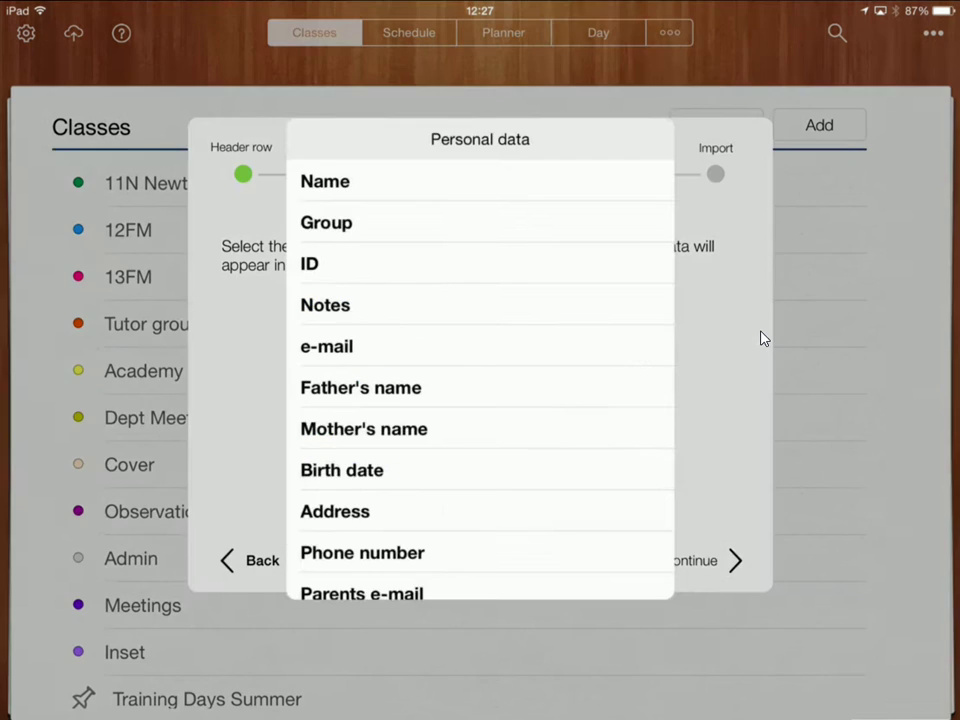
Step: Assign the Position column to the Group field and the Squad number column to the ID field
left_click(326, 221)
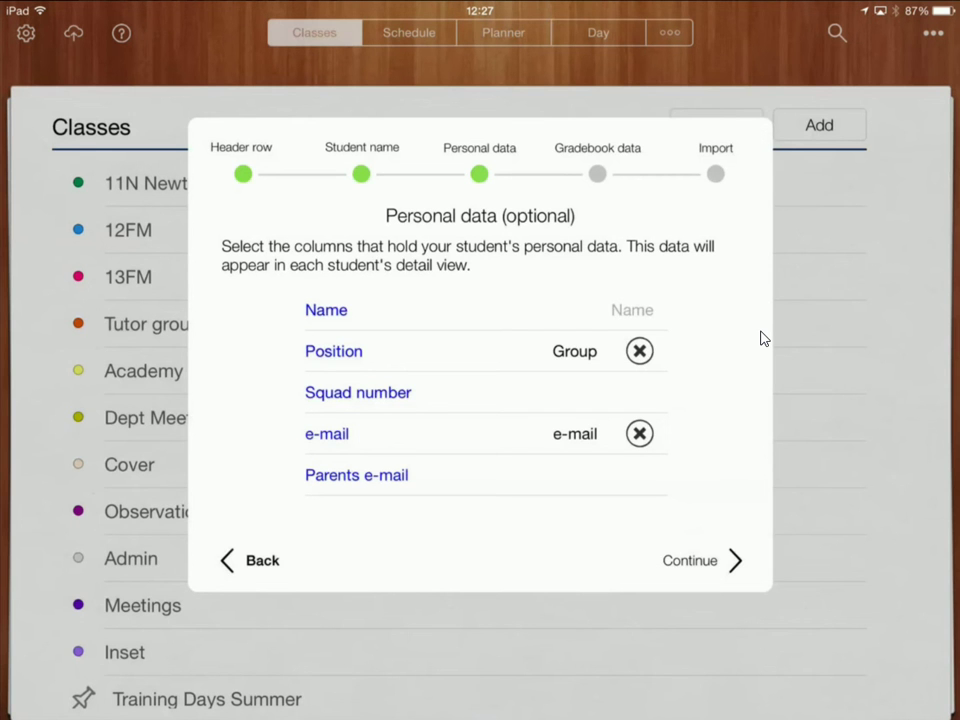
left_click(357, 475)
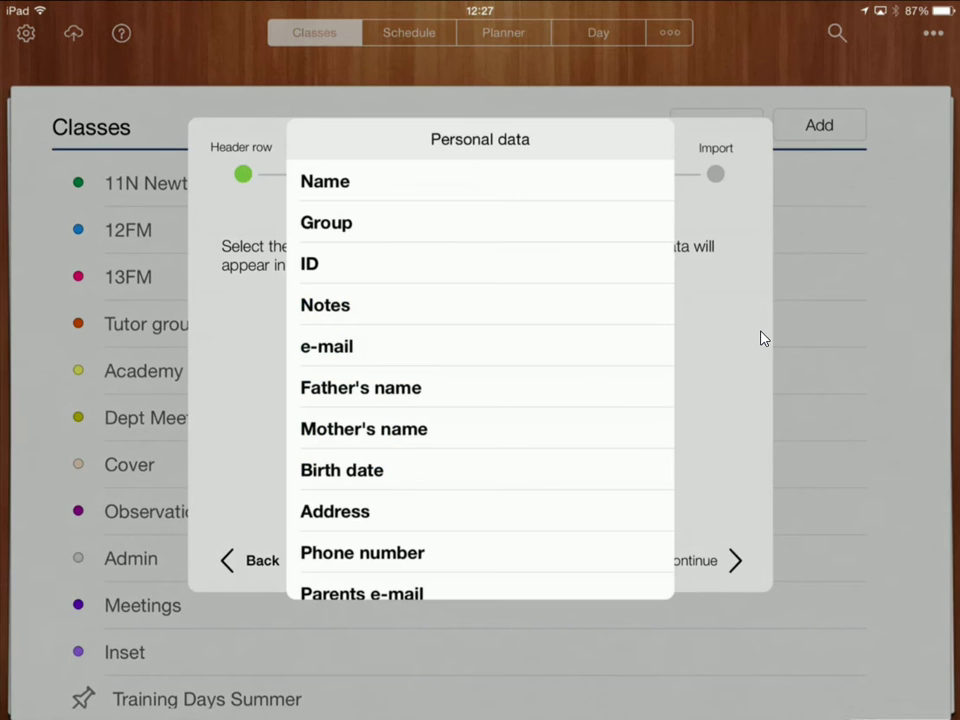
left_click(326, 263)
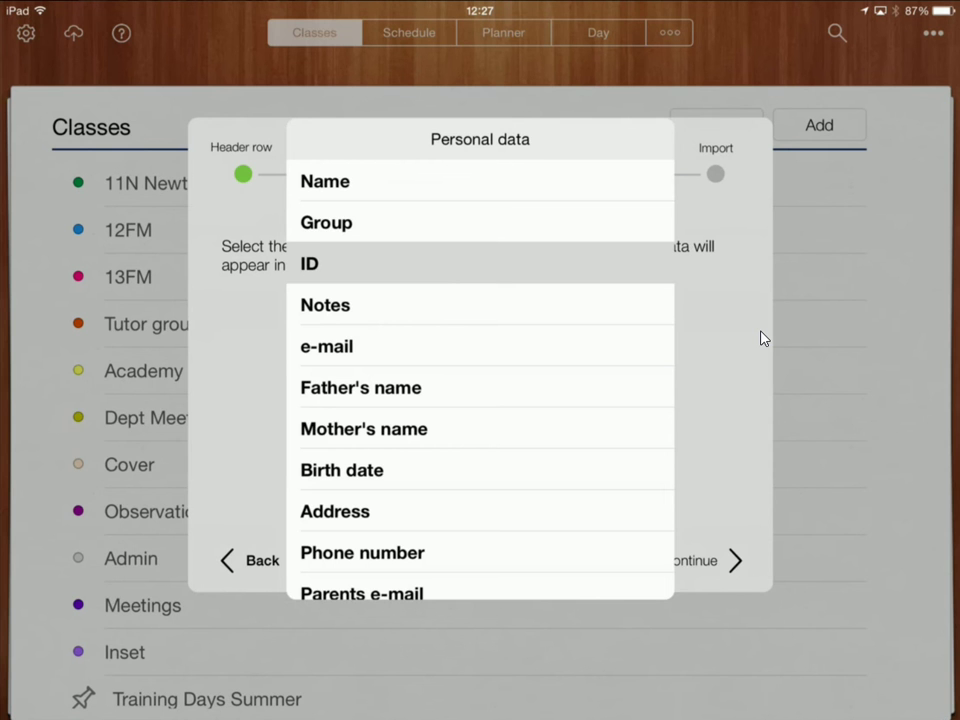
scroll(484, 400, "up", 1)
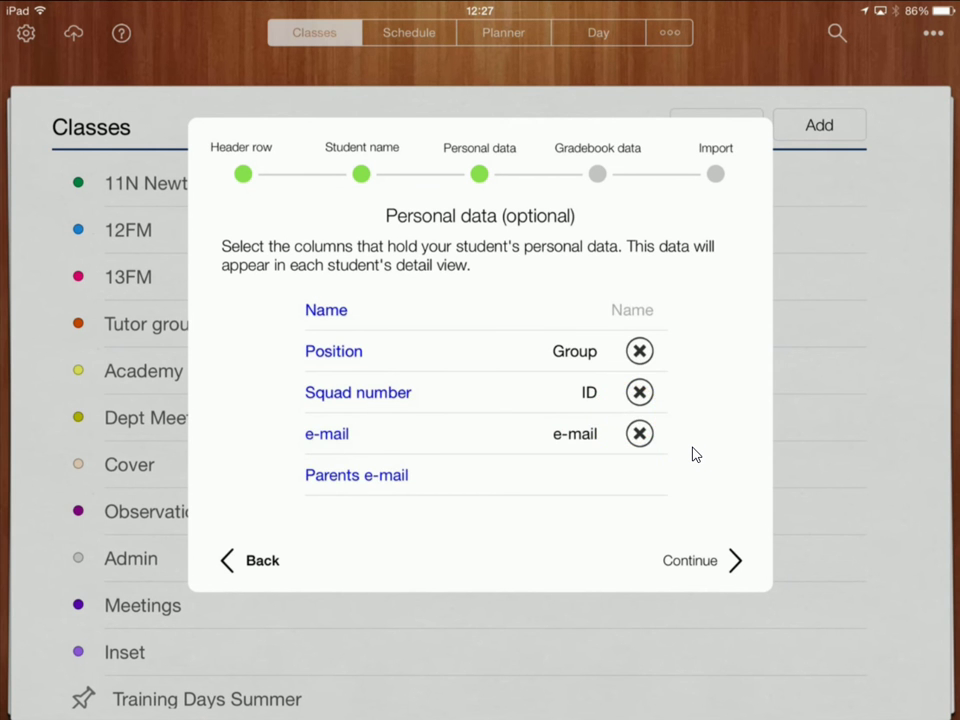
Step: Assign the Parents e-mail, Mother's name and Father's name columns to the personal data fields of the same names
scroll(484, 400, "down", 1)
left_click(479, 382)
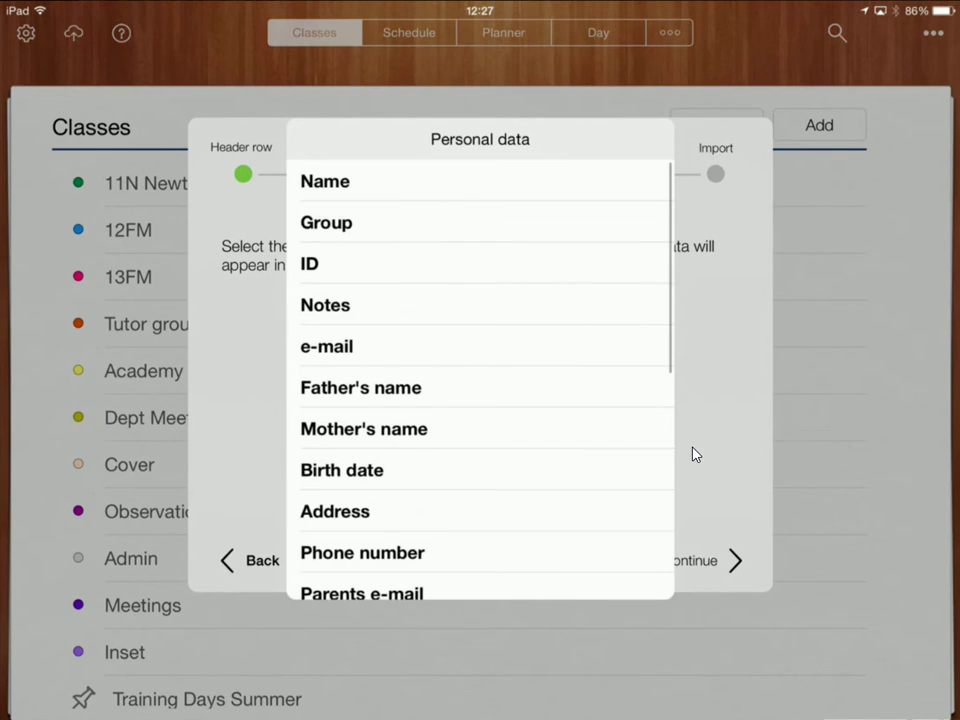
left_click(479, 553)
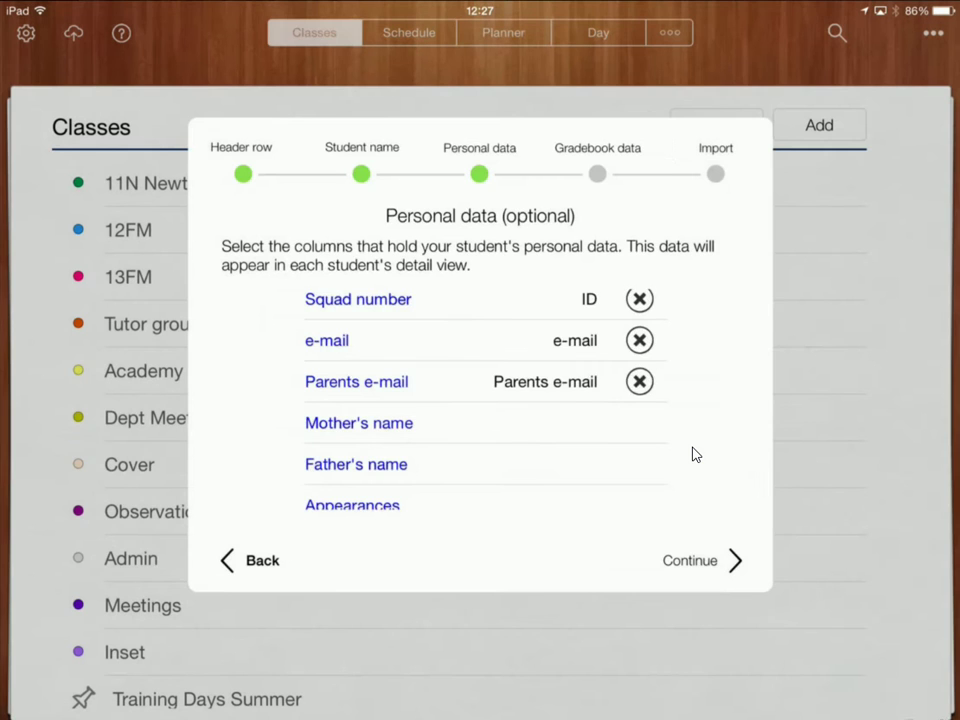
left_click(479, 423)
left_click(364, 428)
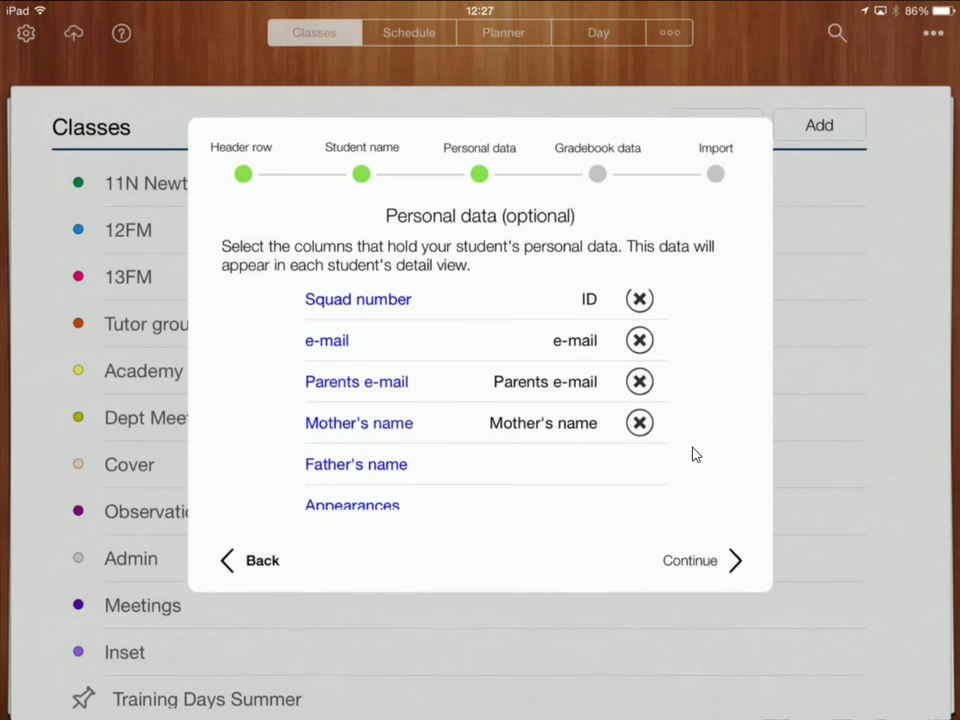
left_click(358, 463)
left_click(360, 387)
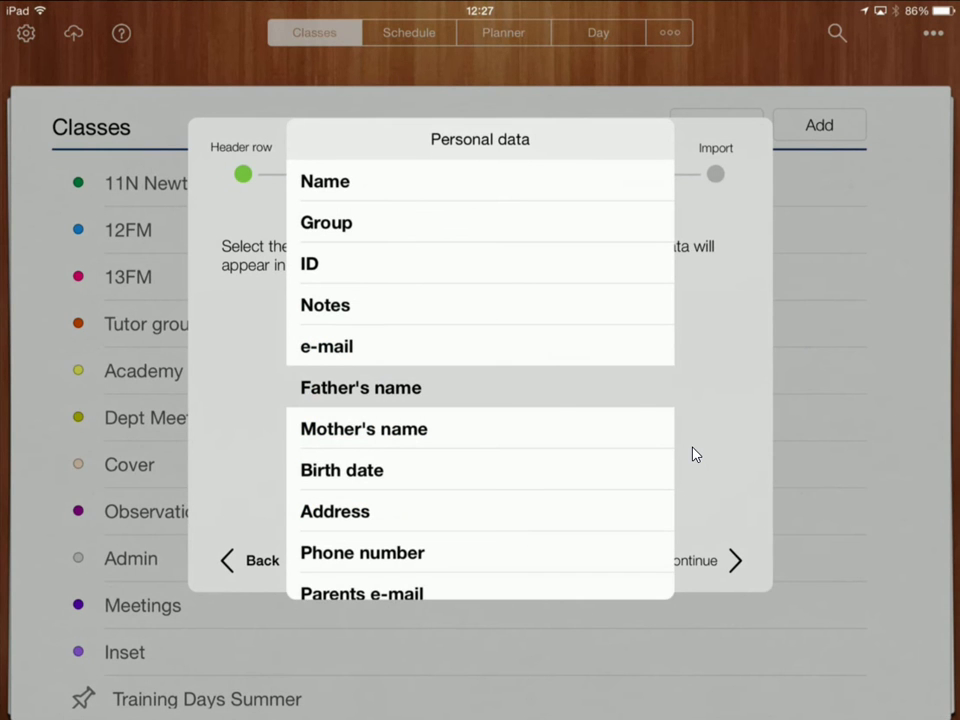
Step: Check the personal data assignments, leave Appearances and Goals unassigned, and continue to the grade book data
scroll(485, 420, "down", 2)
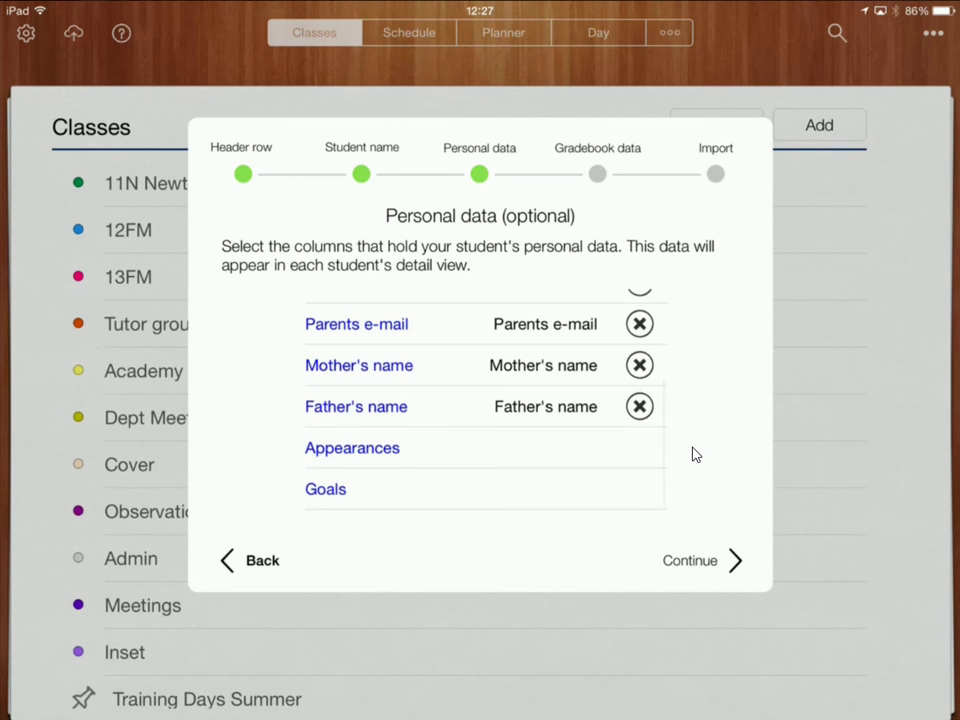
scroll(485, 420, "up", 2)
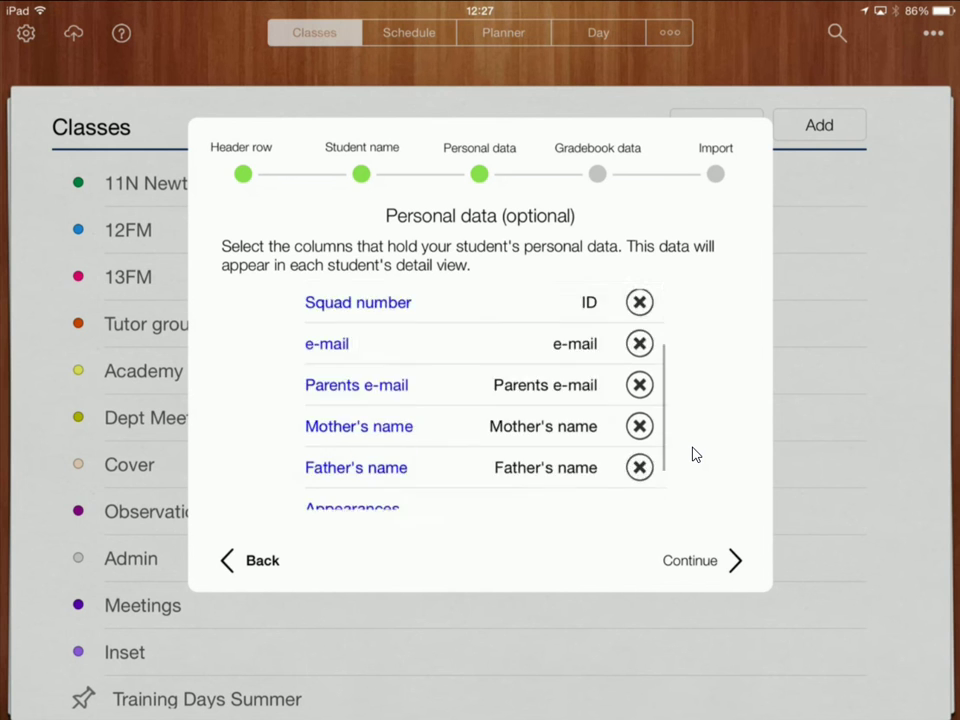
scroll(485, 420, "down", 2)
scroll(485, 420, "up", 3)
scroll(485, 420, "down", 3)
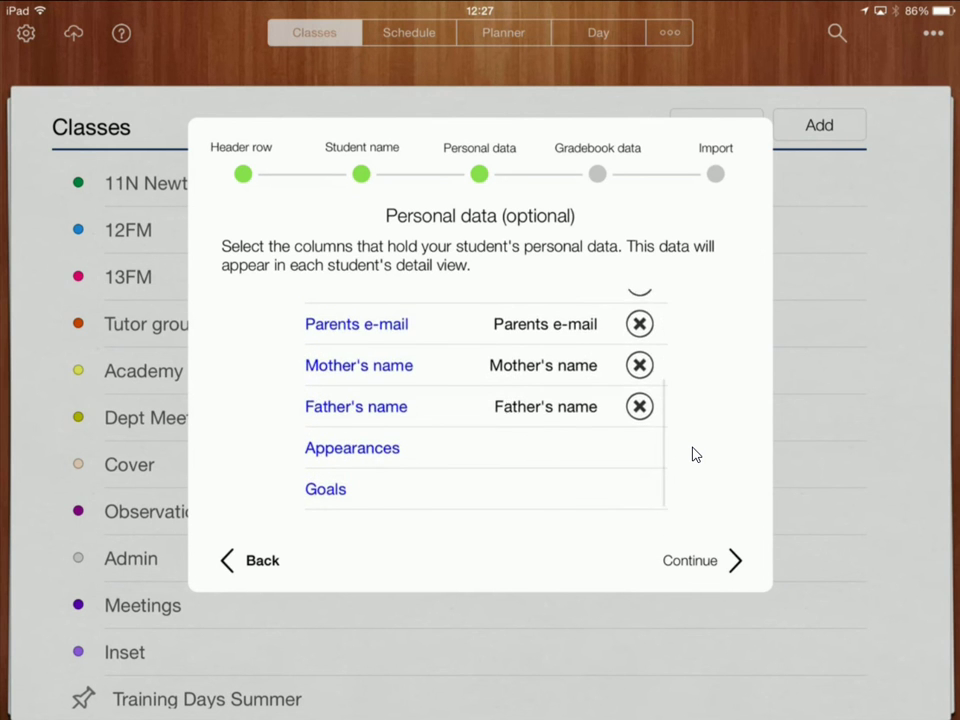
left_click(700, 560)
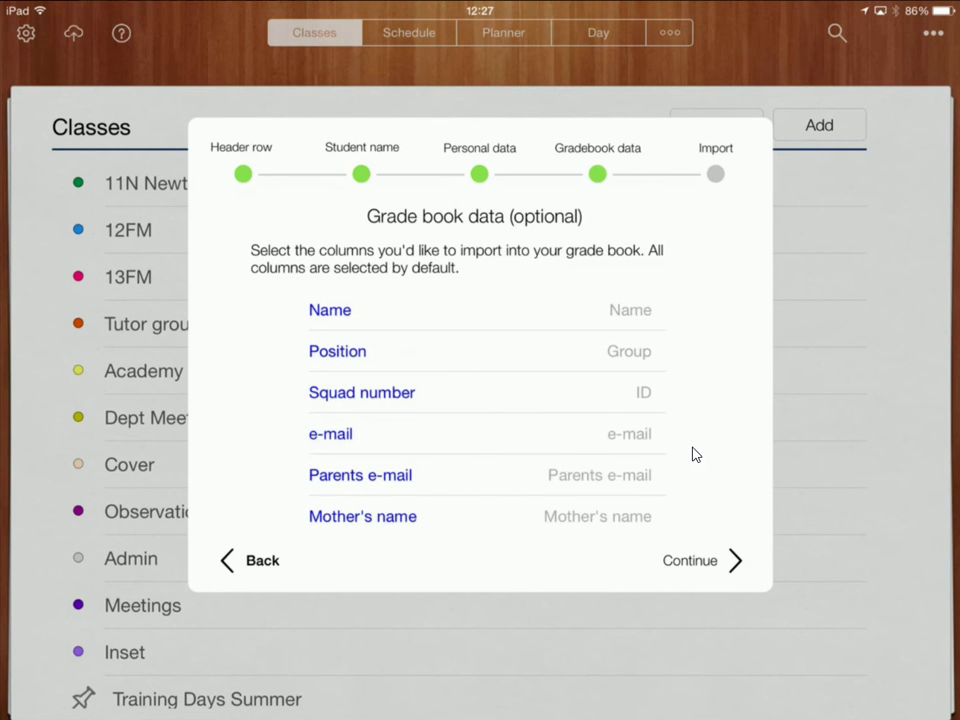
Step: Keep Appearances and Goals selected as grade book columns and import the class
scroll(485, 420, "down", 3)
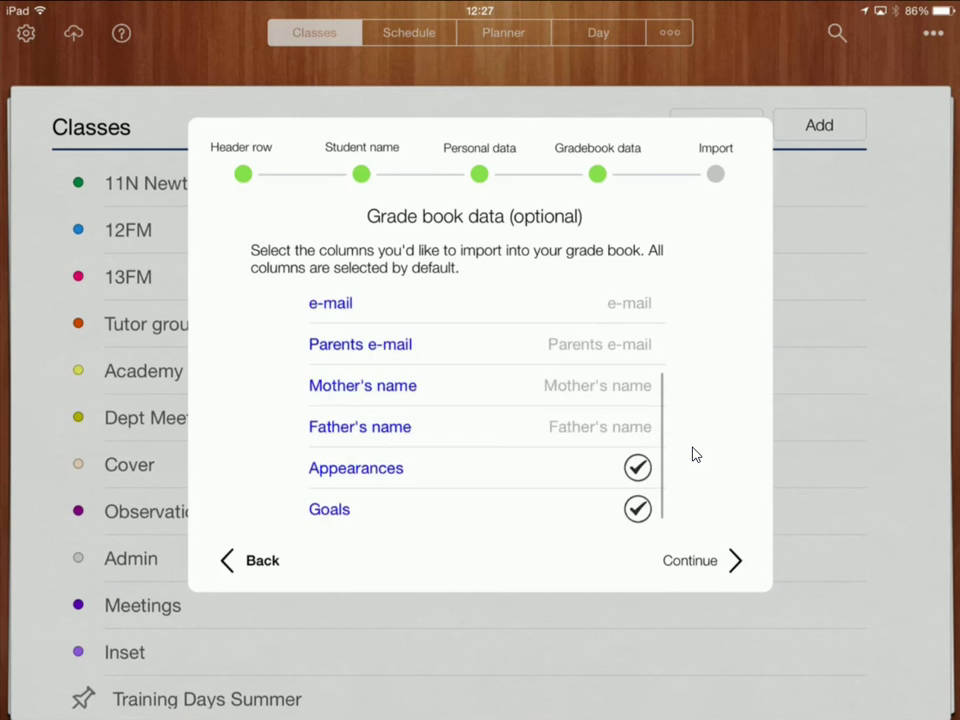
scroll(485, 420, "up", 4)
scroll(485, 420, "down", 2)
scroll(485, 420, "down", 2)
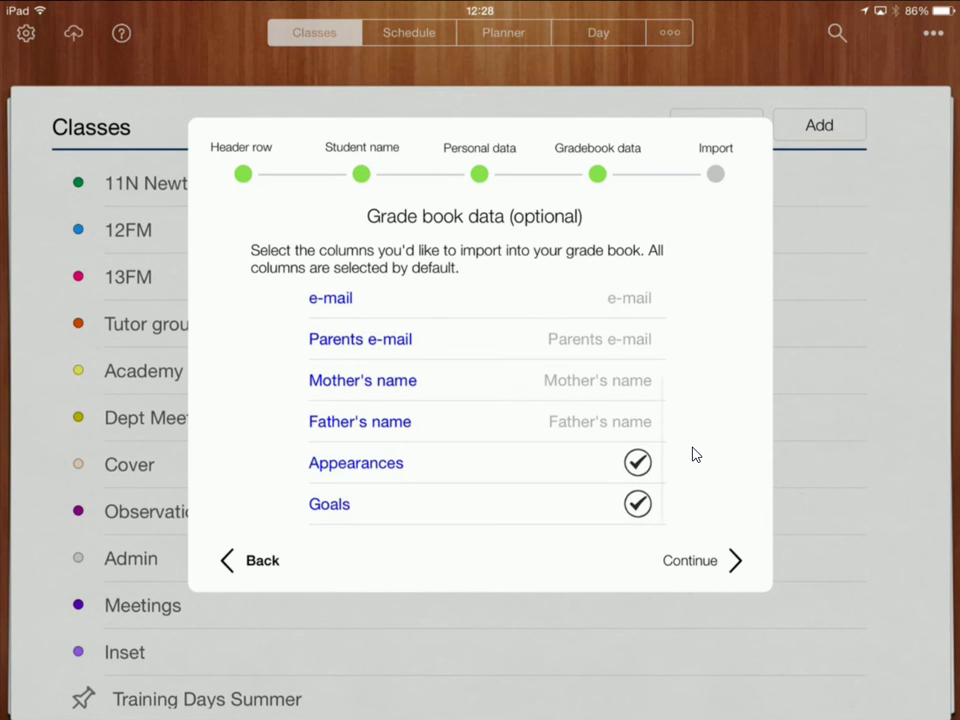
left_click(637, 462)
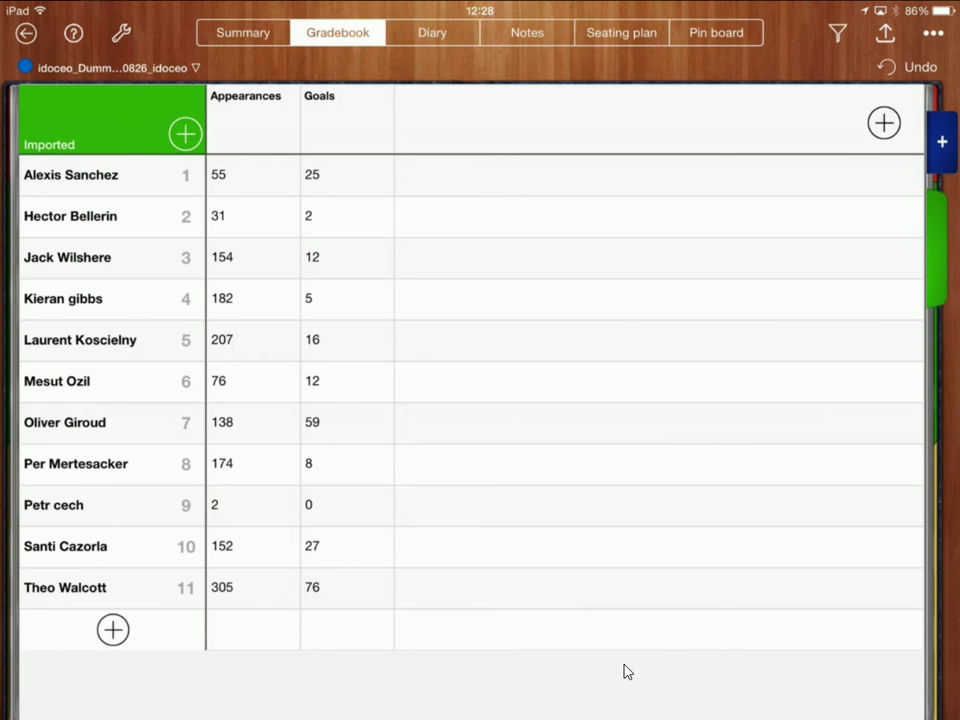
Step: Review the imported personal data in the first student's detail card, including the unfilled fields, and close it
left_click(70, 175)
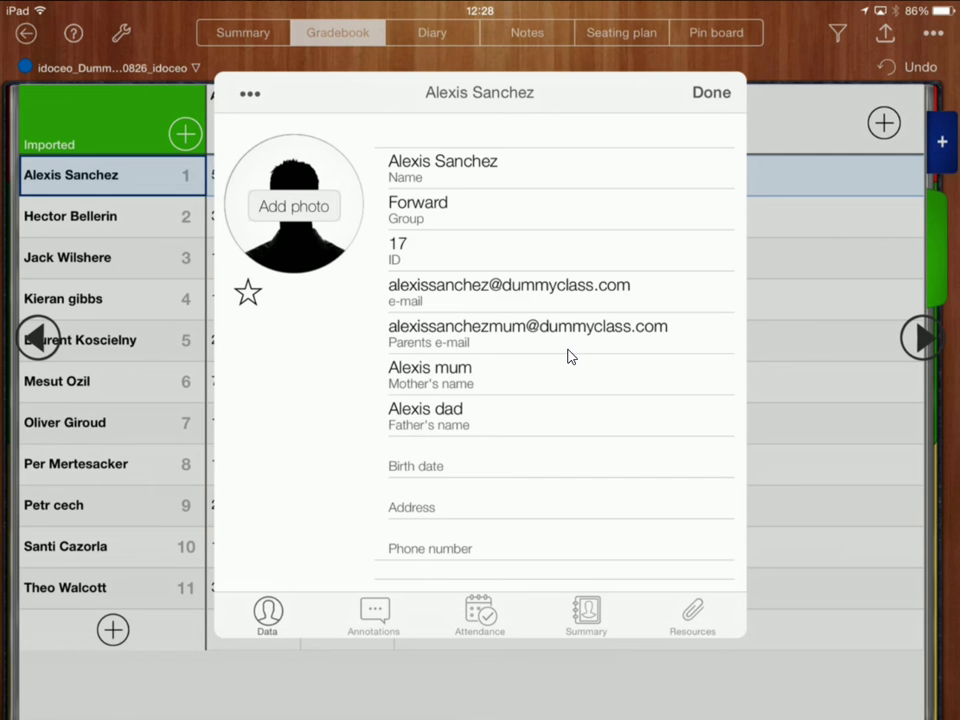
scroll(567, 356, "down", 5)
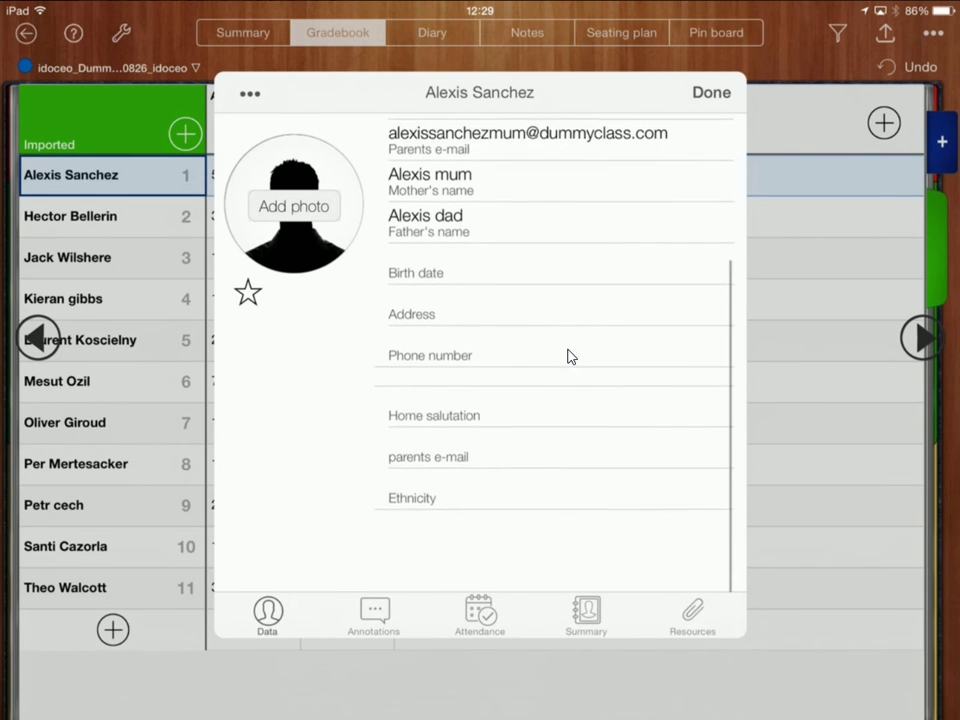
scroll(567, 356, "up", 5)
scroll(567, 356, "down", 5)
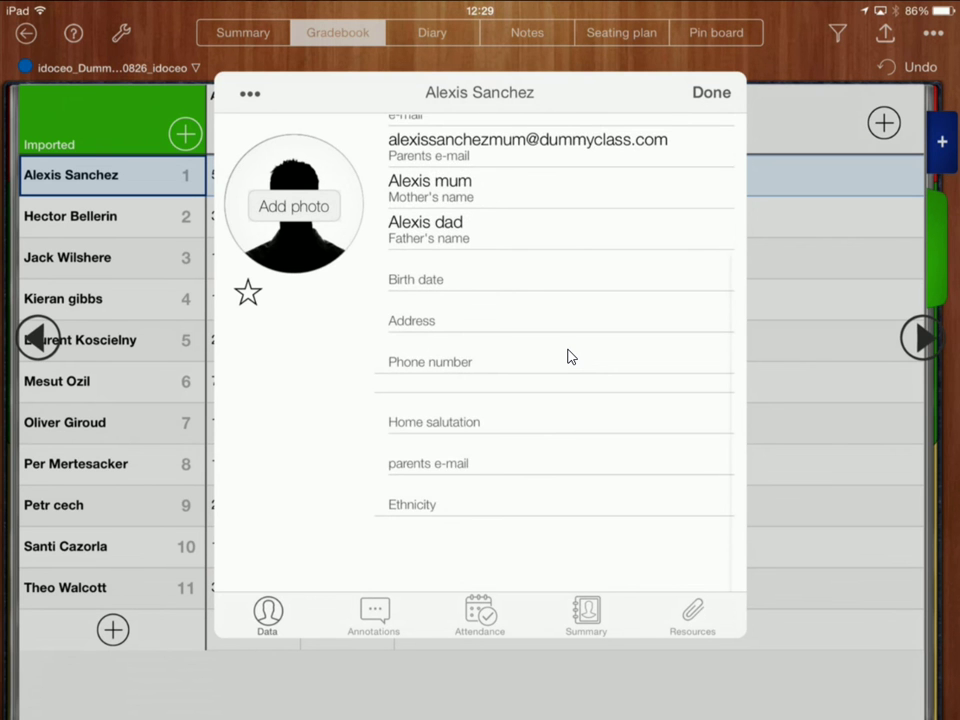
scroll(567, 356, "up", 5)
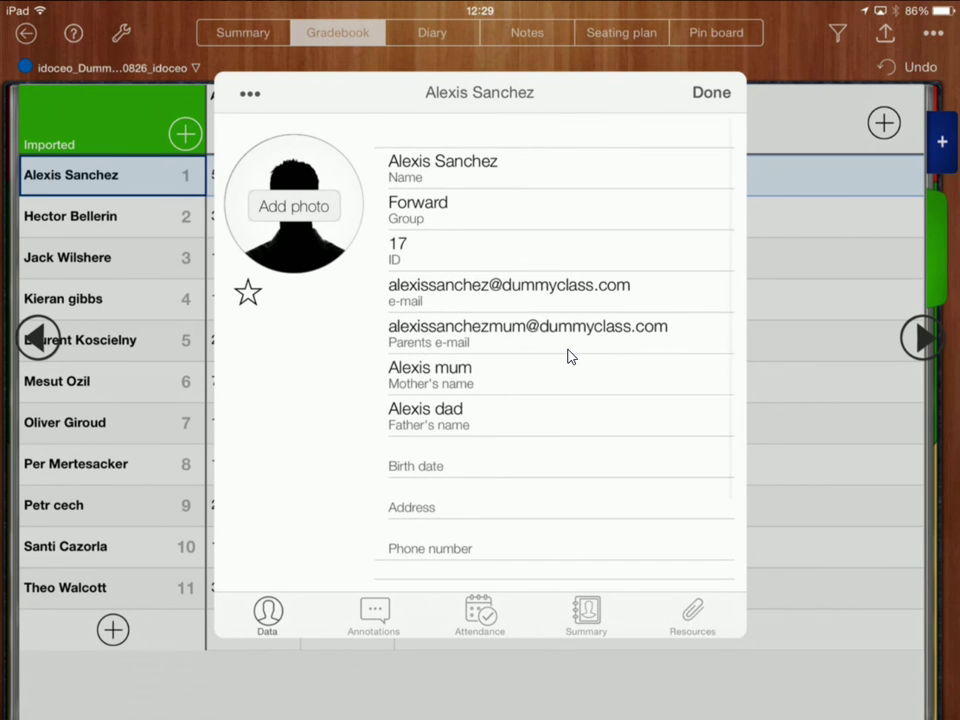
left_click(710, 393)
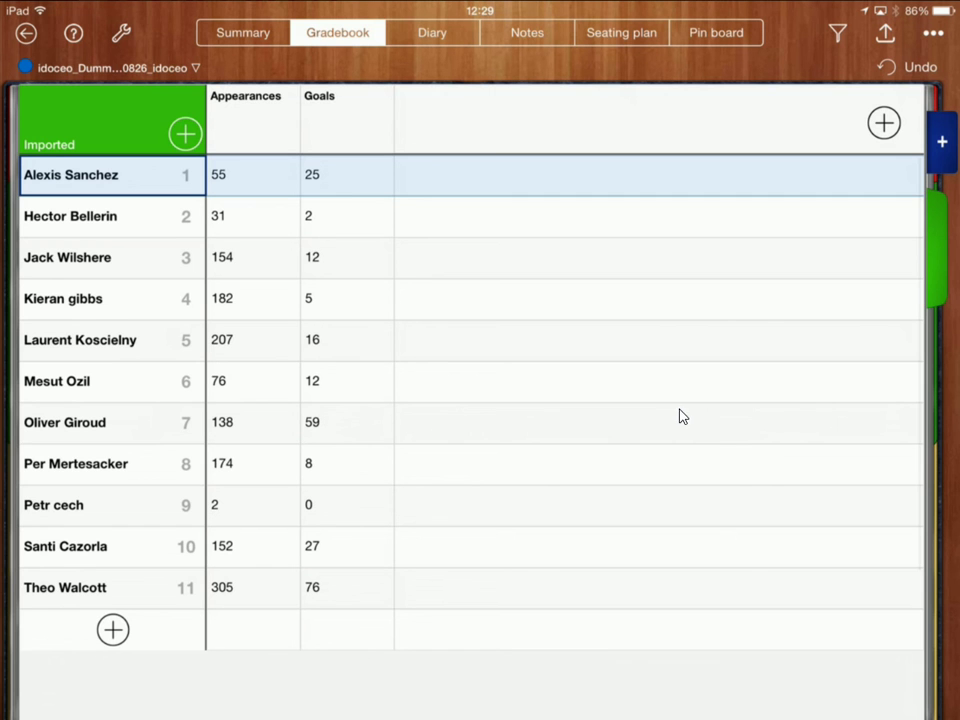
Step: Label the green gradebook tab "Match Data"
left_click_drag(700, 415, 943, 260)
left_click(943, 260)
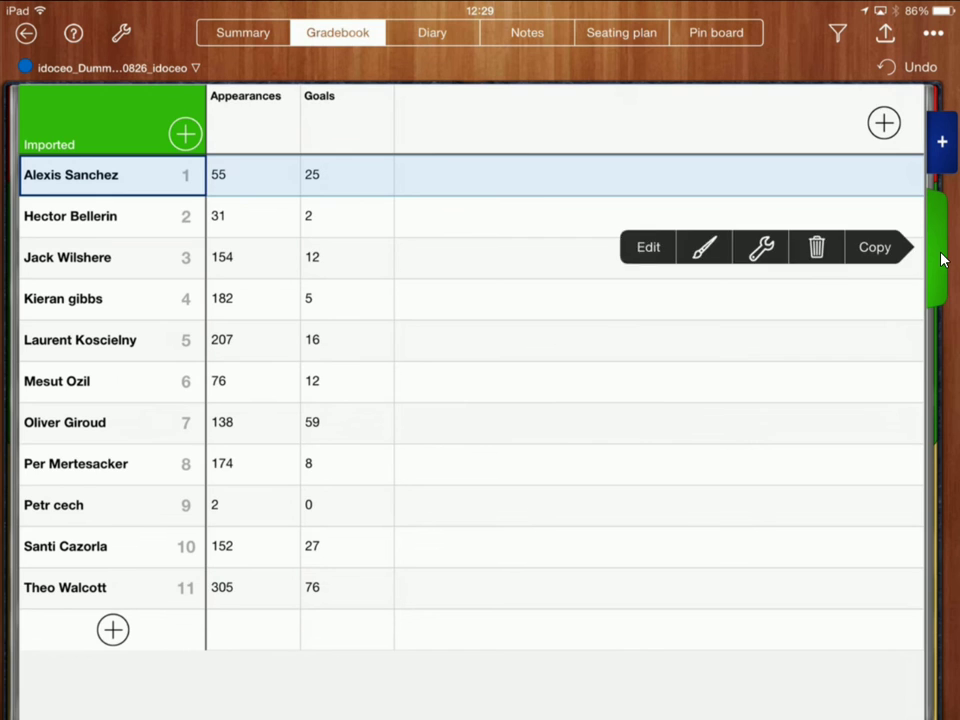
left_click(648, 247)
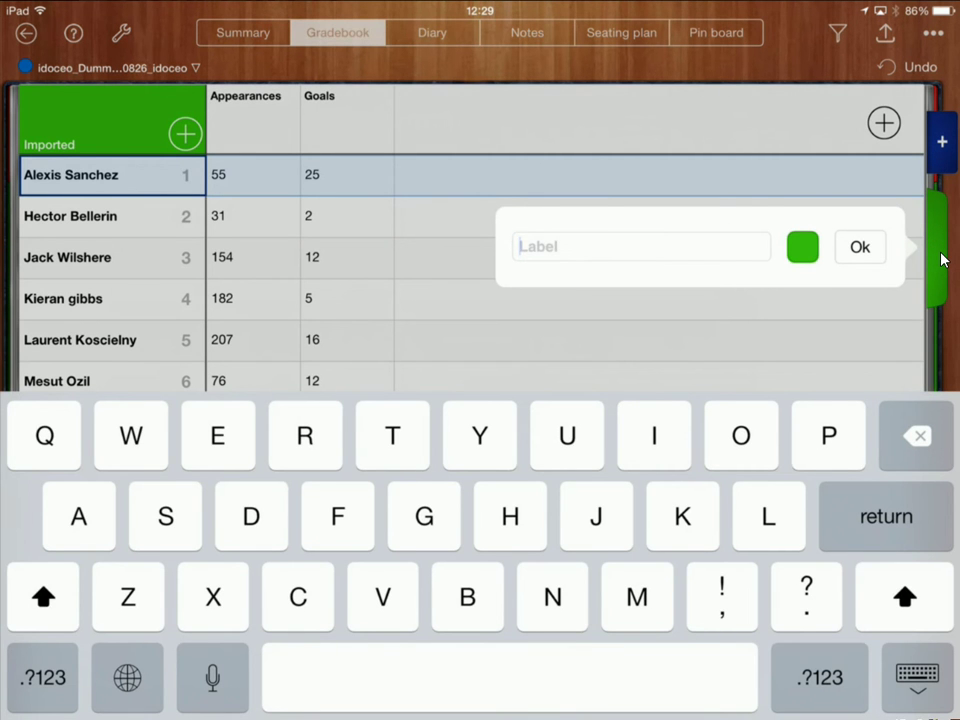
type("Ma")
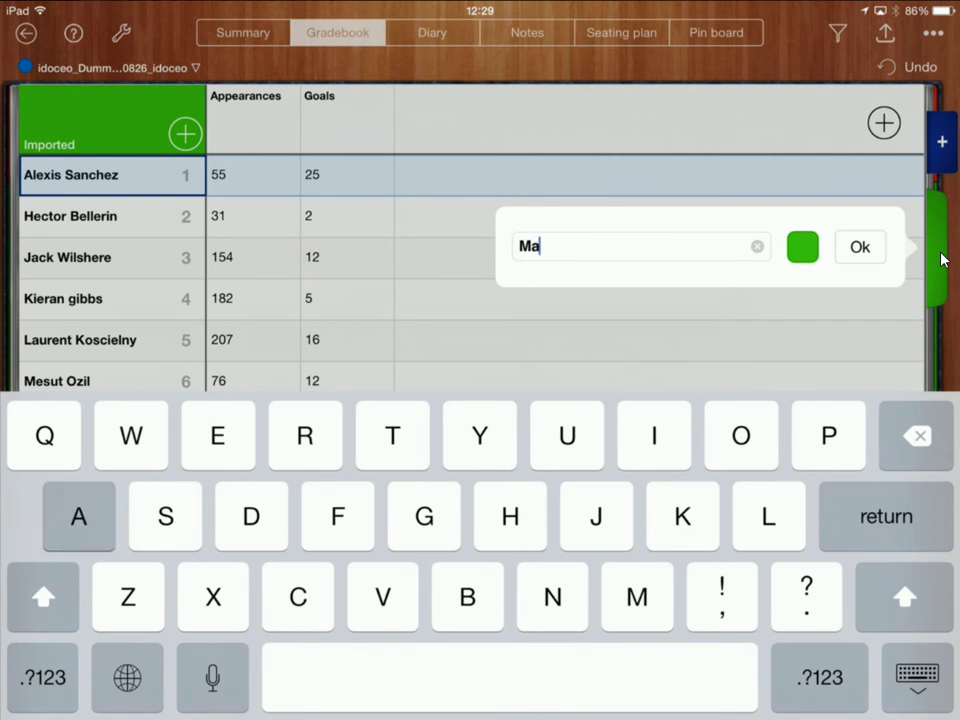
type("tch ")
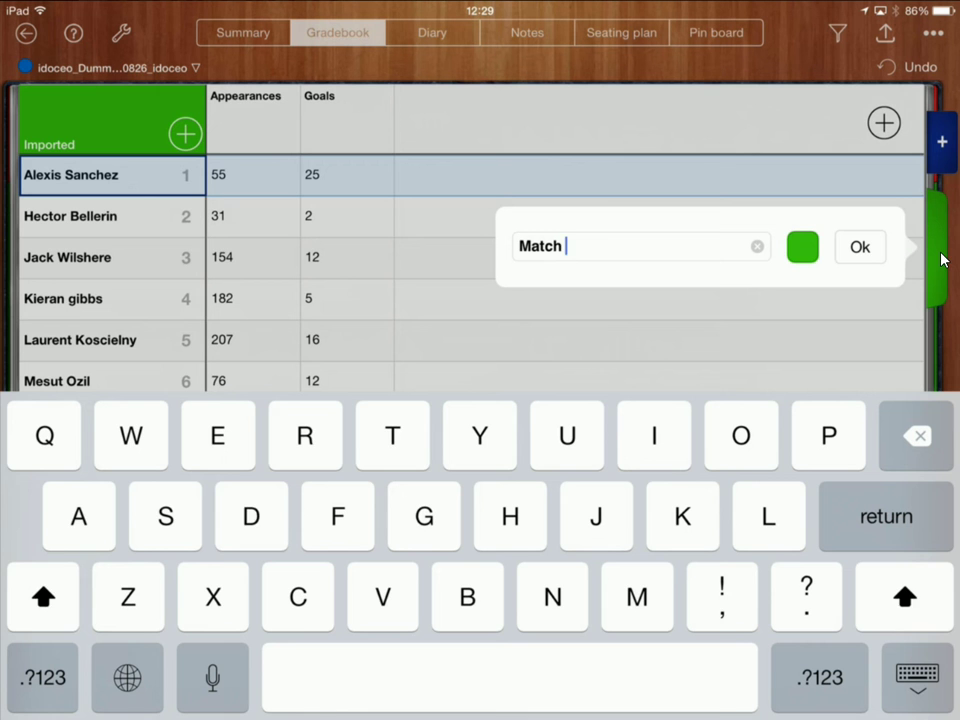
type("Data")
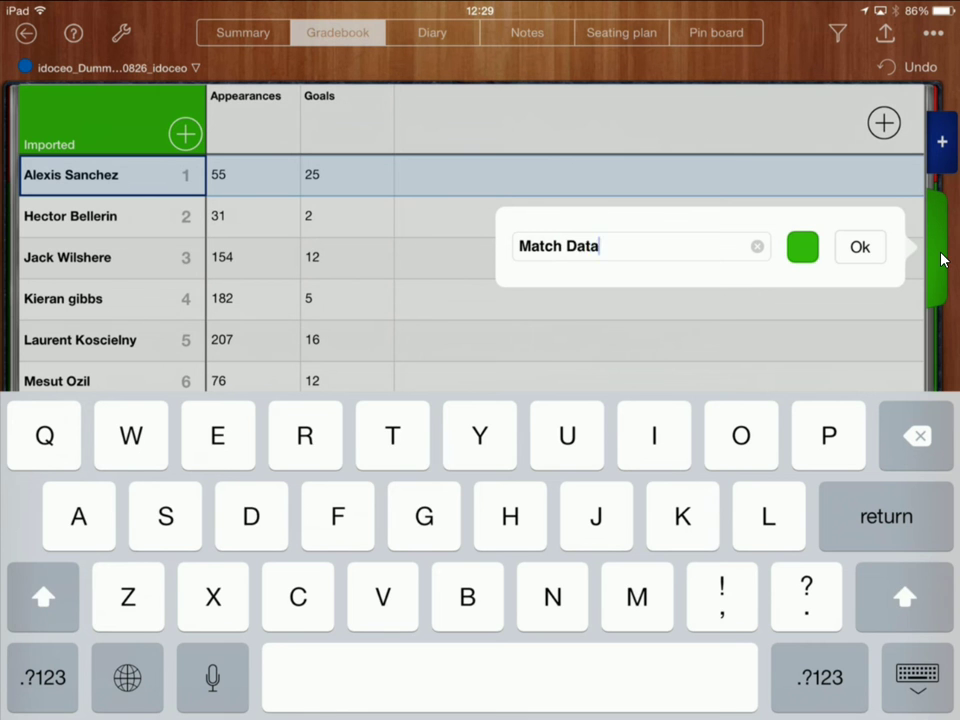
key("Return")
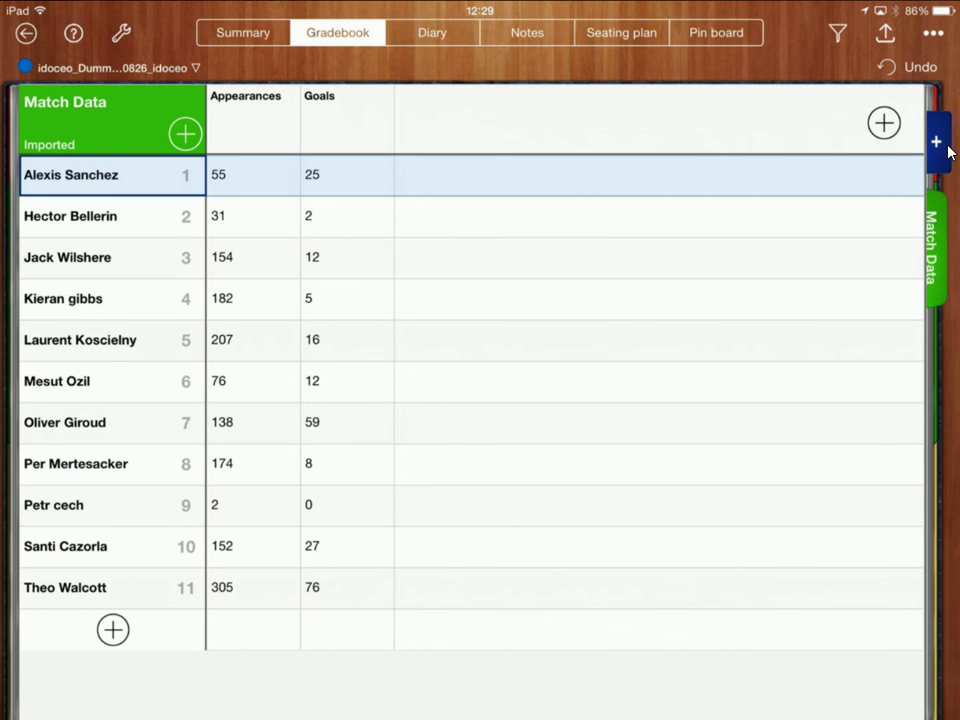
Step: Add a red gradebook tab labelled "Training Data" beside the Match Data tab
left_click(942, 142)
left_click(789, 150)
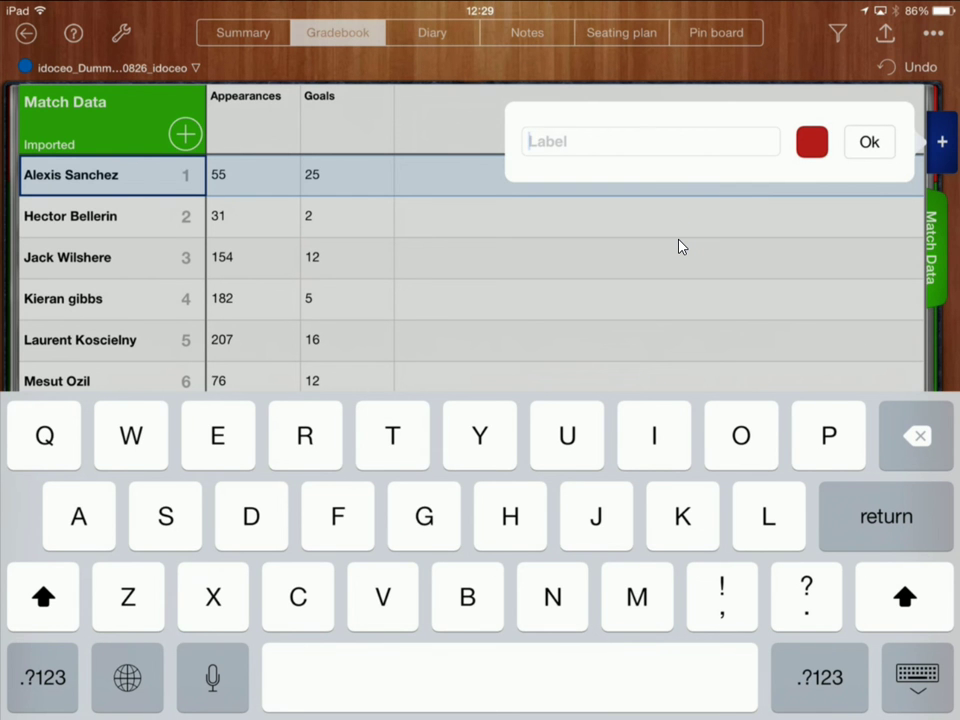
type("T")
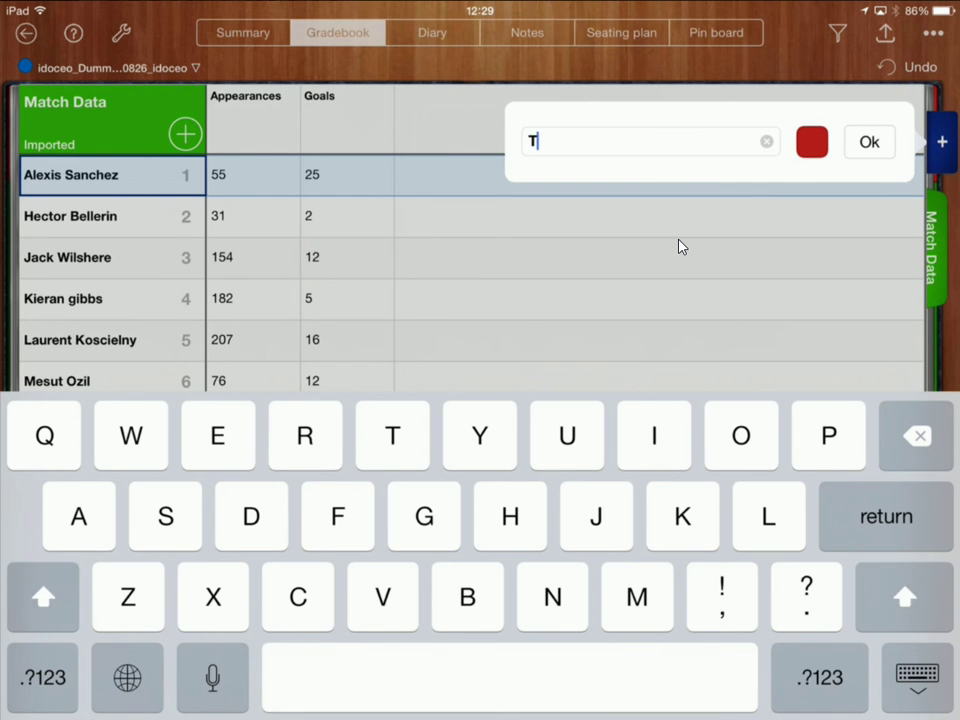
type("raining Data")
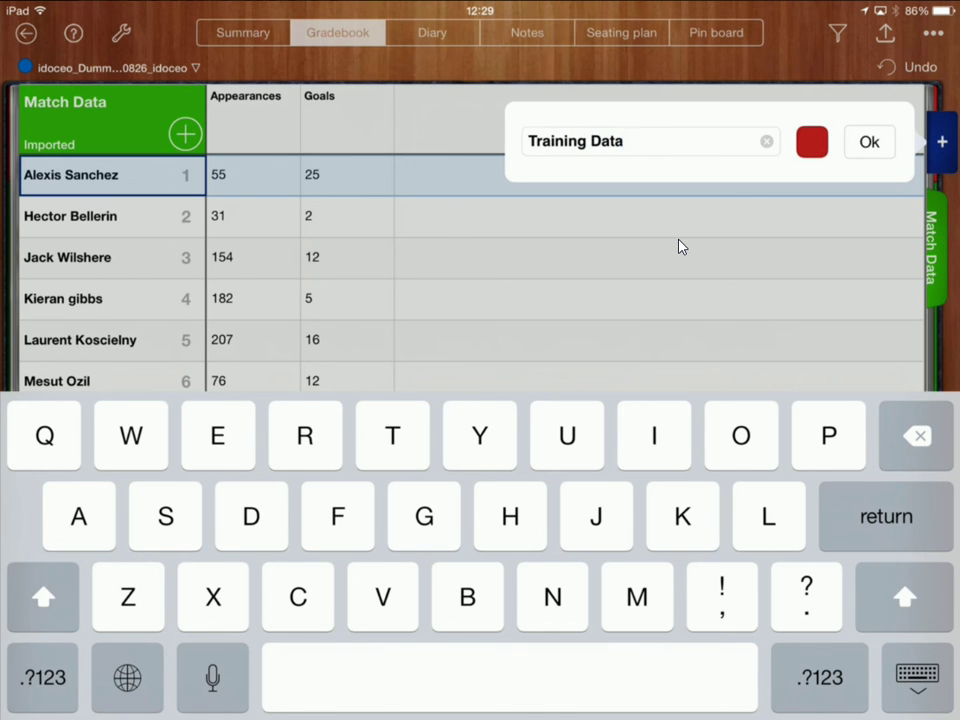
key("Return")
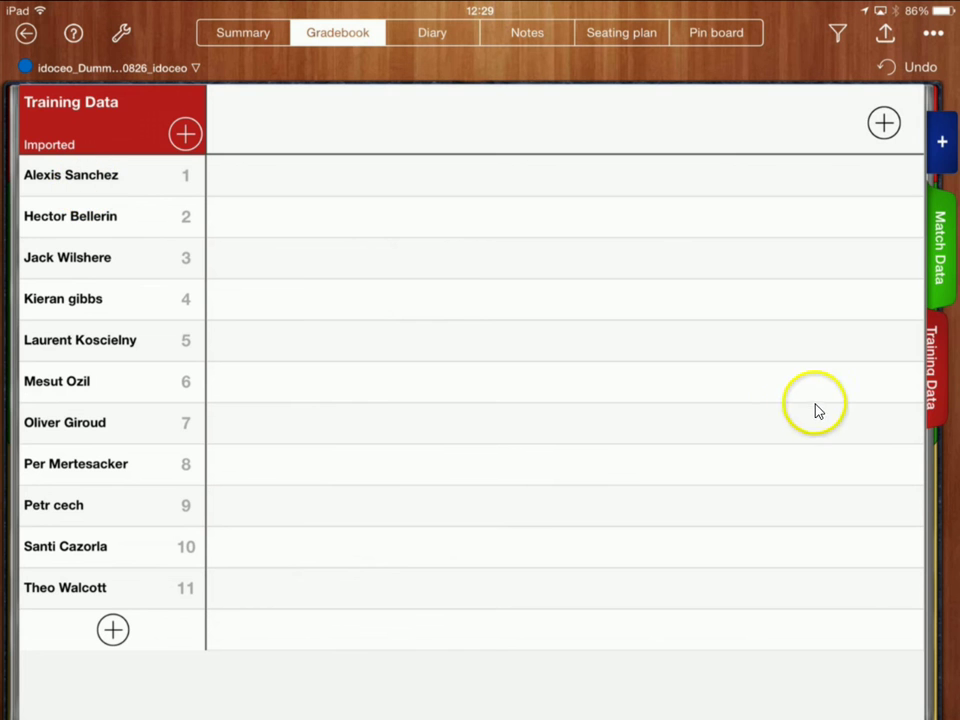
left_click(939, 396)
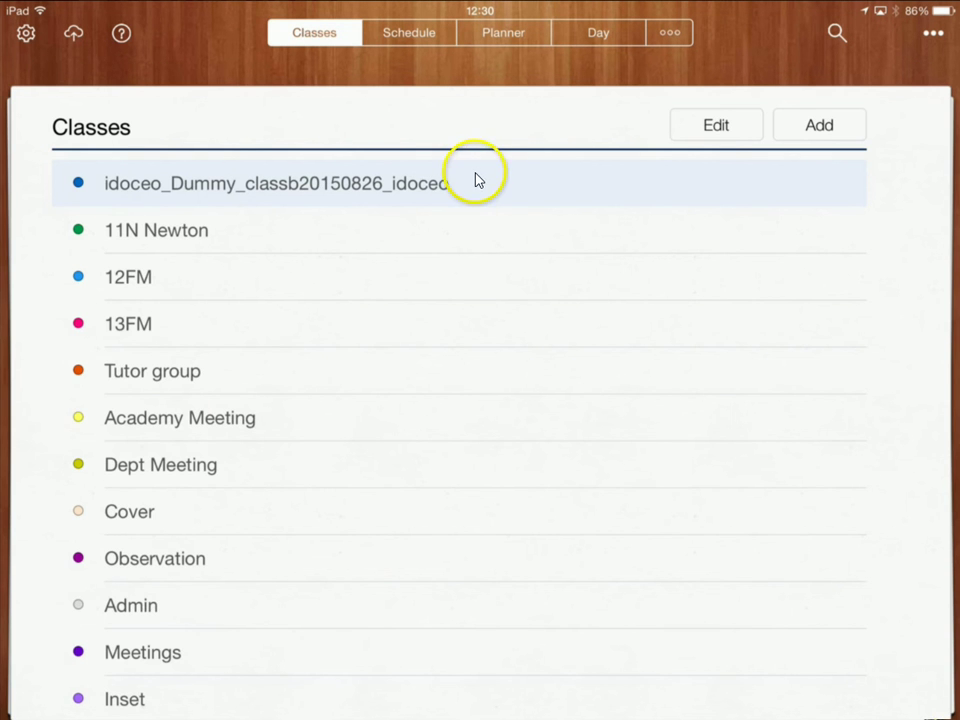
Step: Rename the imported class as "Dummy" in the class list and finish editing the list
left_click(755, 140)
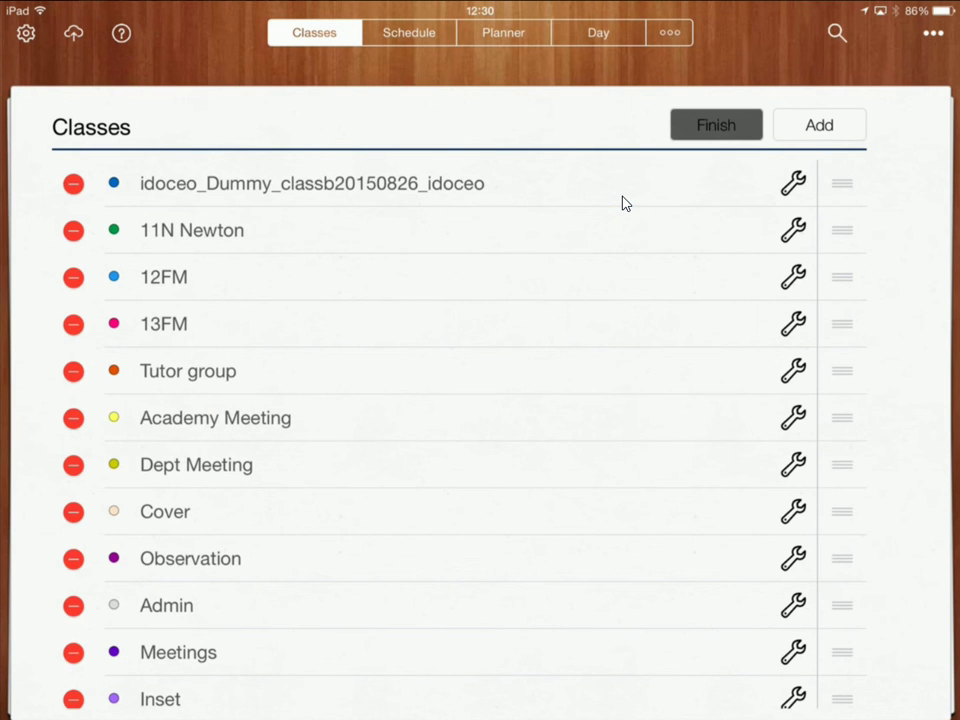
left_click(591, 197)
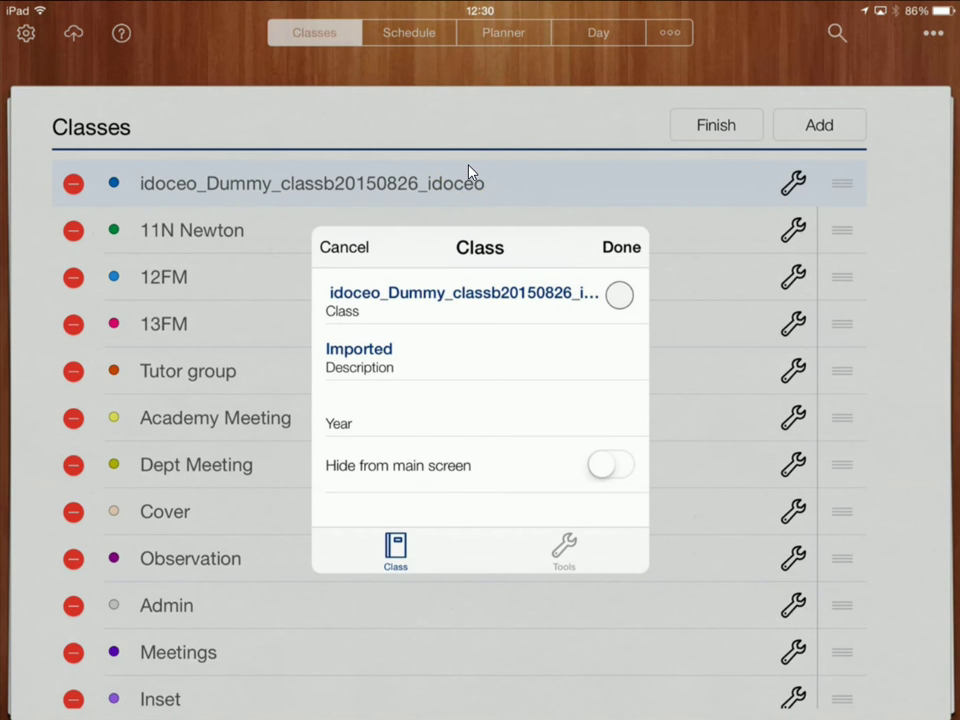
left_click(465, 293)
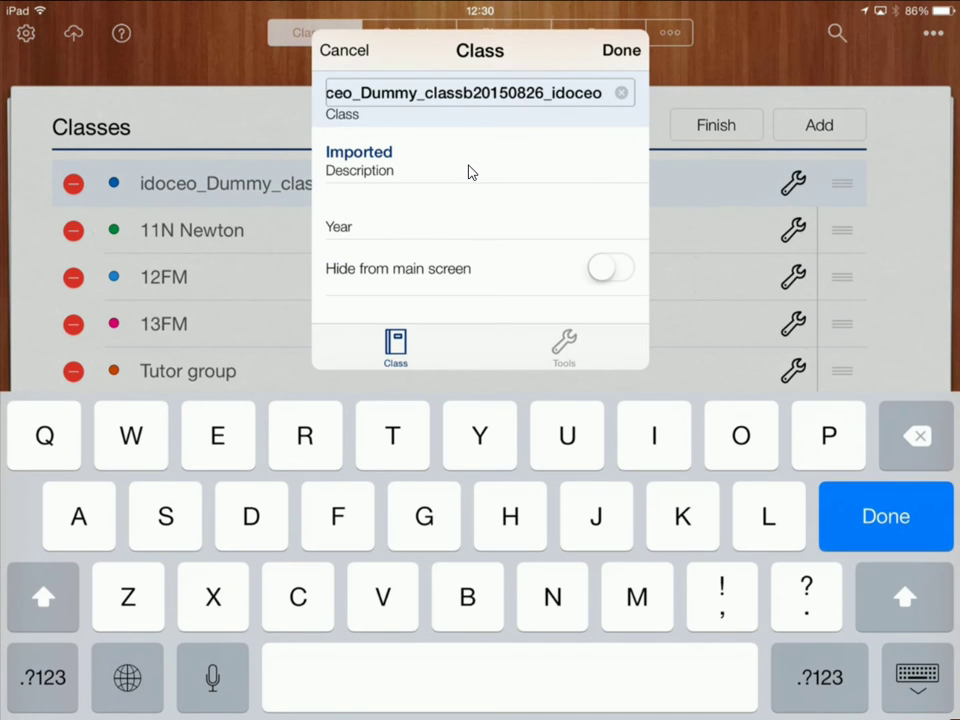
key("BackSpace")
key("BackSpace")
key("BackSpace")
key("BackSpace")
key("BackSpace")
key("BackSpace")
key("BackSpace")
key("BackSpace")
key("BackSpace")
key("BackSpace")
key("BackSpace")
key("BackSpace")
key("BackSpace")
key("BackSpace")
key("BackSpace")
key("BackSpace")
key("BackSpace")
key("BackSpace")
key("BackSpace")
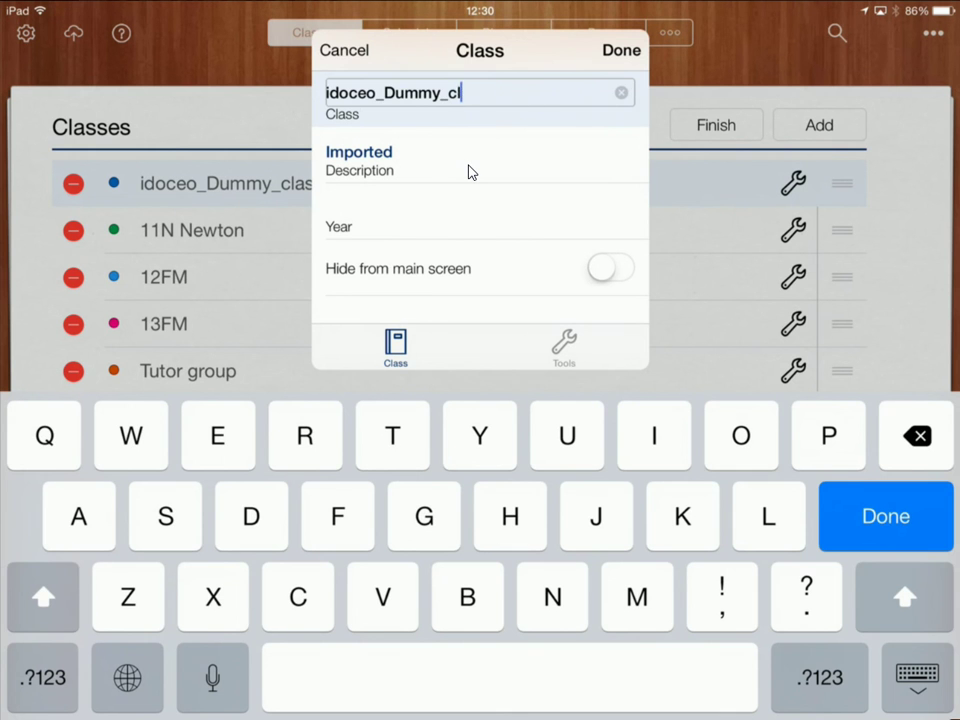
key("BackSpace")
key("BackSpace")
key("BackSpace")
key("BackSpace")
key("BackSpace")
key("BackSpace")
key("BackSpace")
key("BackSpace")
key("BackSpace")
key("BackSpace")
key("BackSpace")
key("BackSpace")
key("BackSpace")
key("BackSpace")
key("BackSpace")
type("Dummy")
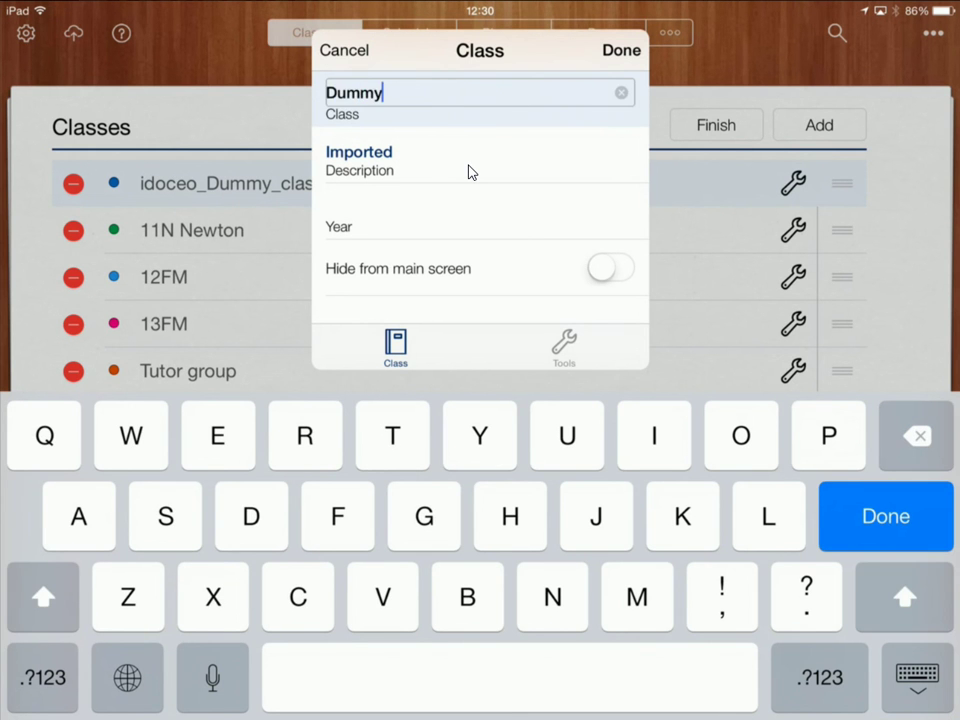
key("Return")
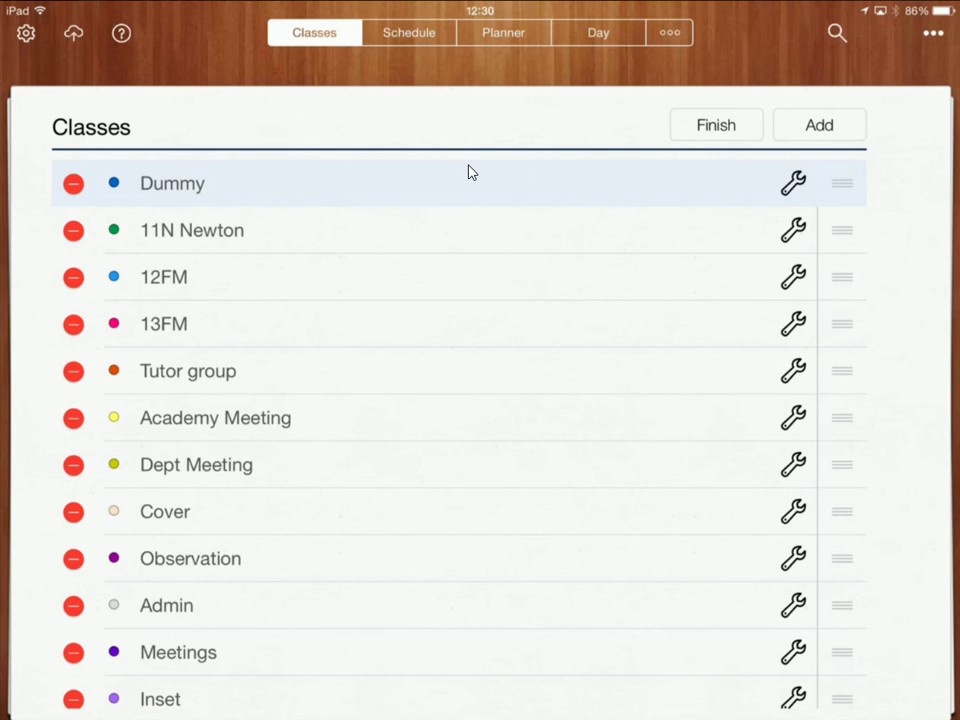
left_click(716, 125)
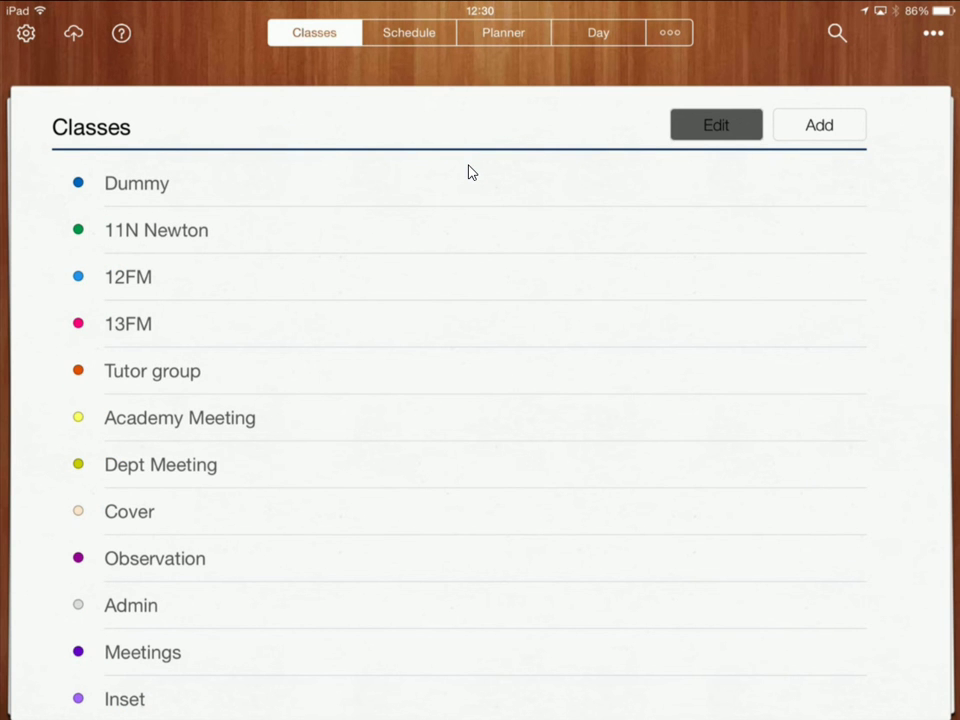
Step: Open the Dummy class's seating plan and start a bulk photo import from Dropbox, matching the photo filenames to the Name field
left_click(470, 182)
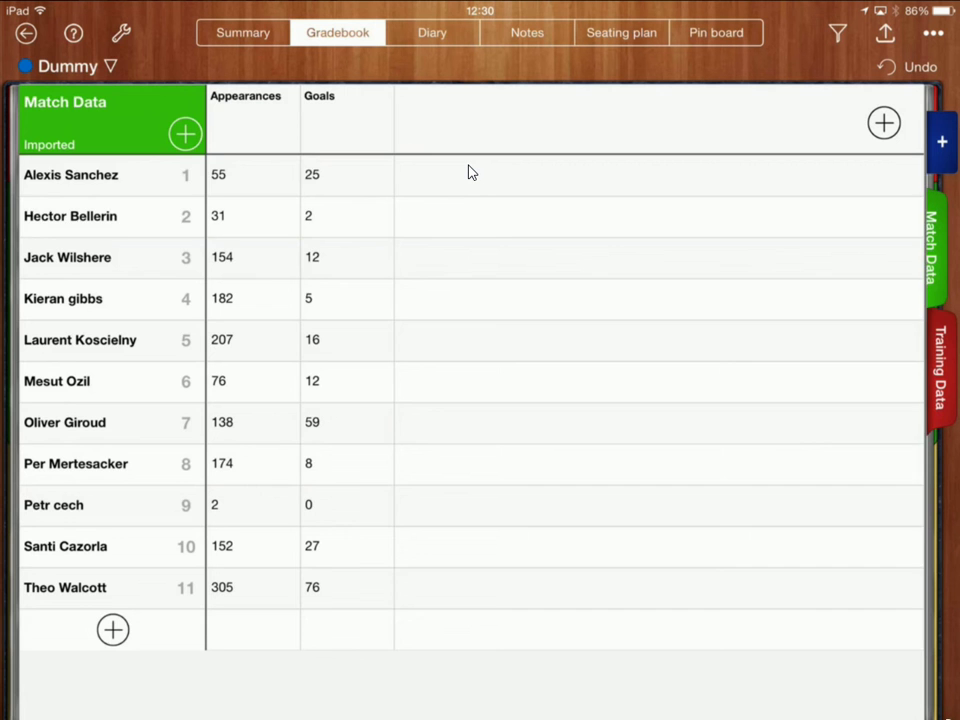
scroll(469, 168, "down", 1)
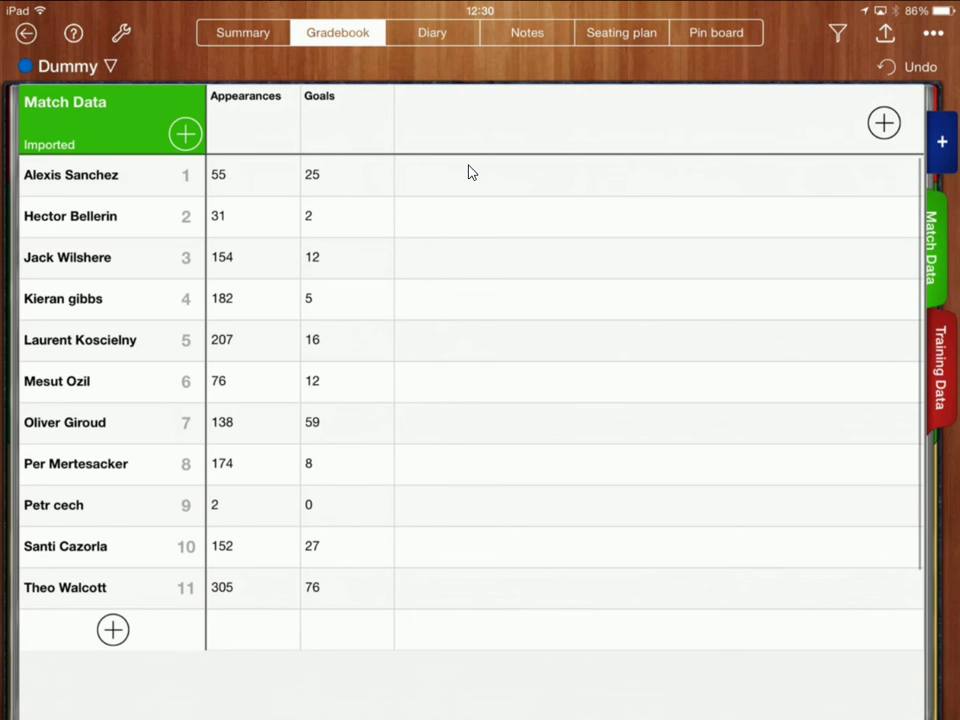
left_click(622, 33)
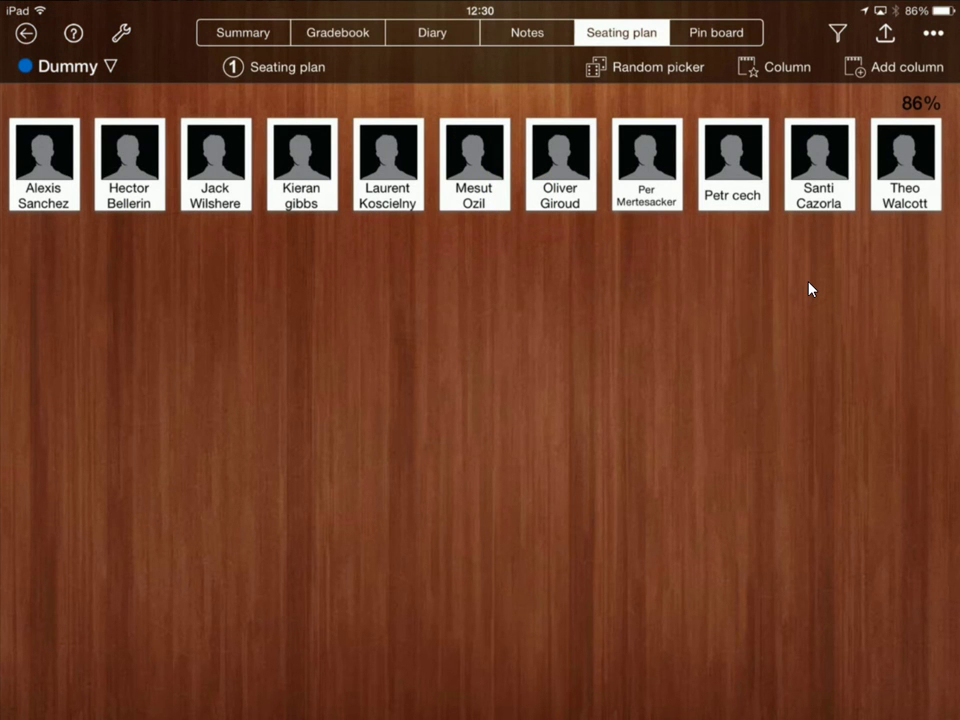
left_click(119, 41)
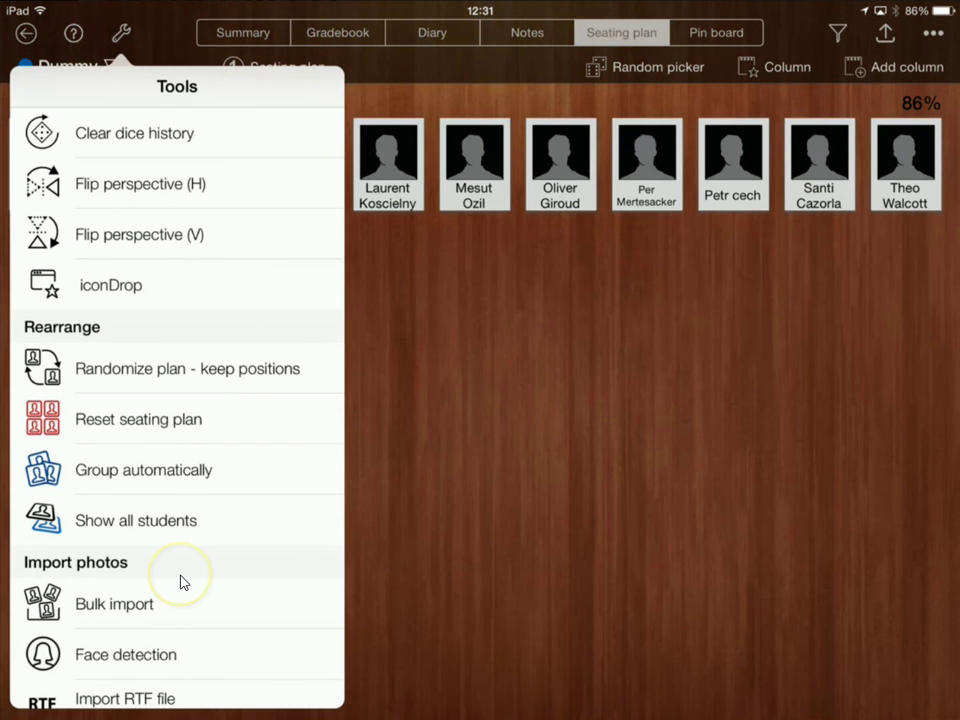
left_click(259, 619)
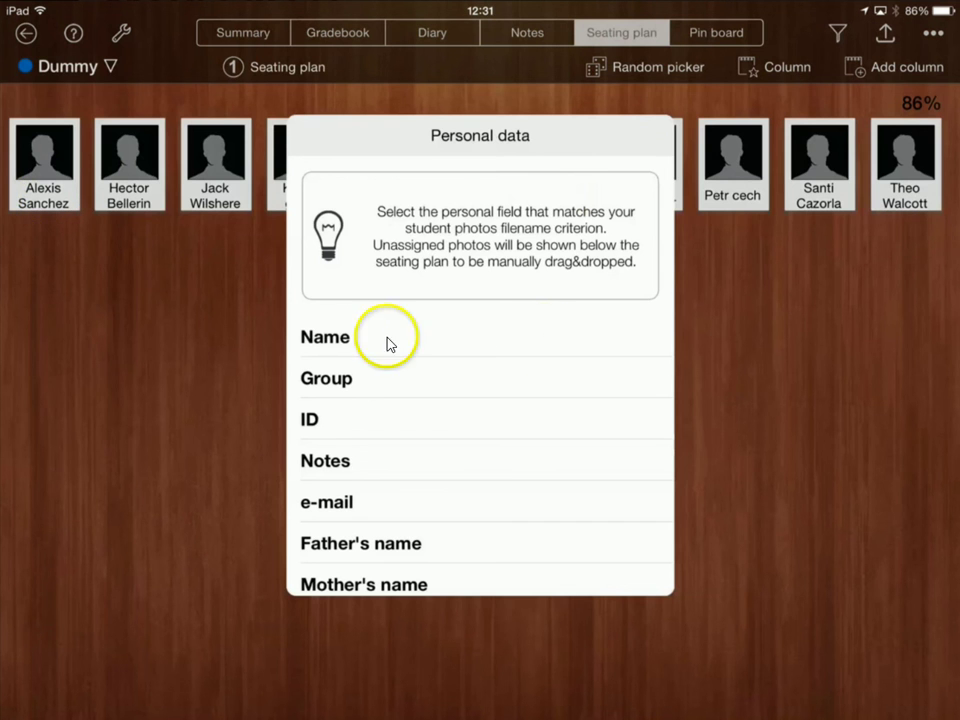
left_click(290, 347)
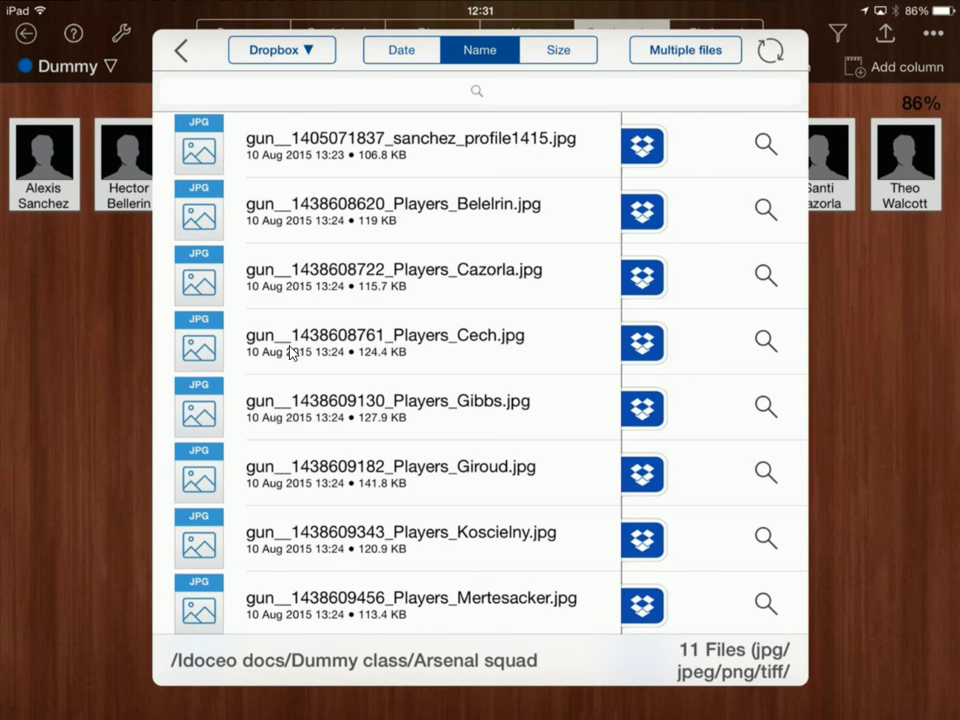
Step: Select all the photos in the Dropbox folder /Idoceo docs/Dummy class/Arsenal squad and download them
left_click(702, 52)
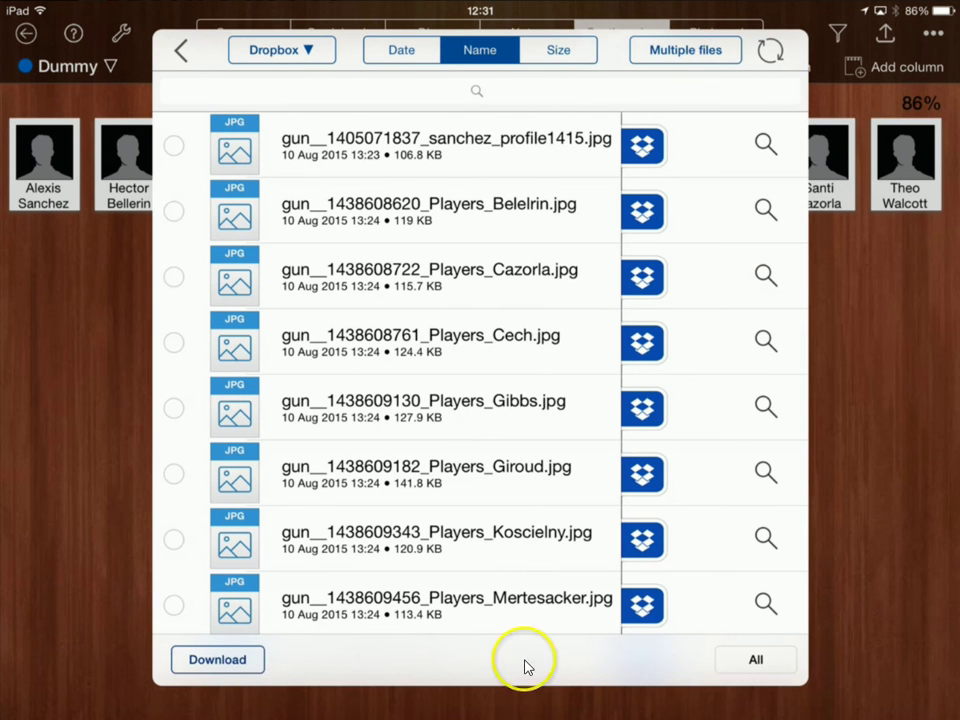
left_click(763, 673)
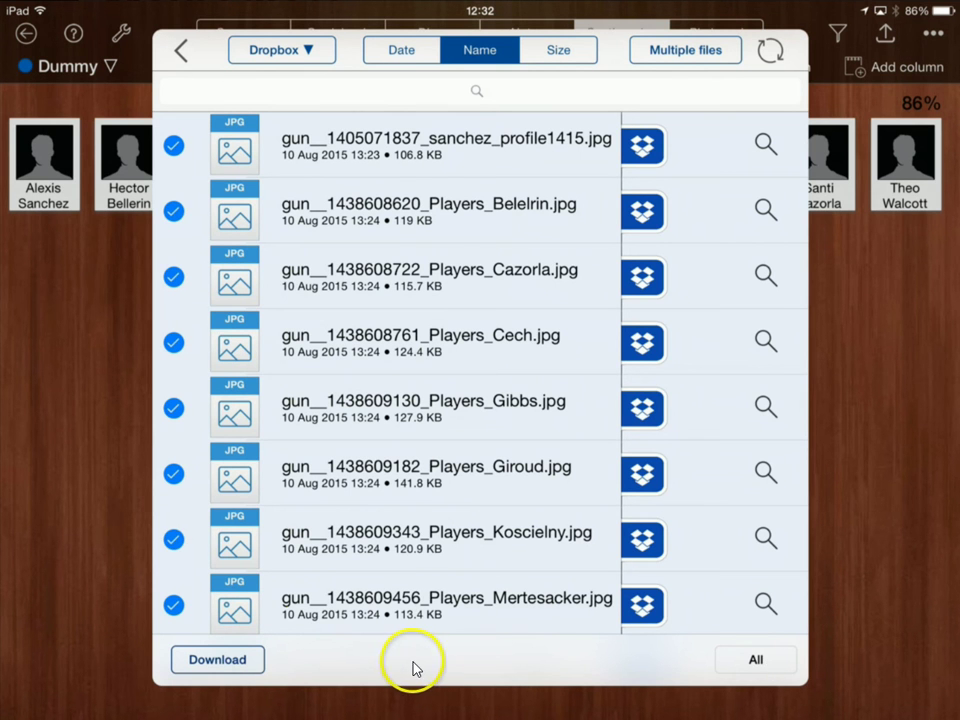
left_click(217, 659)
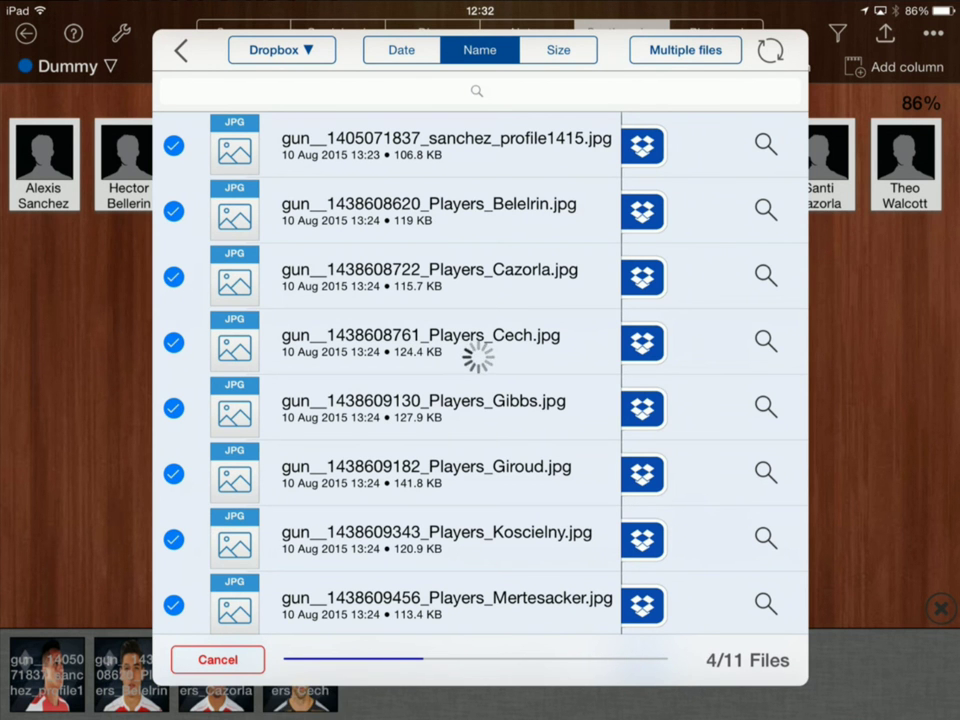
Step: Assign each downloaded photo to the matching student's card in the seating plan and close the strip of unassigned photos
left_click(58, 675)
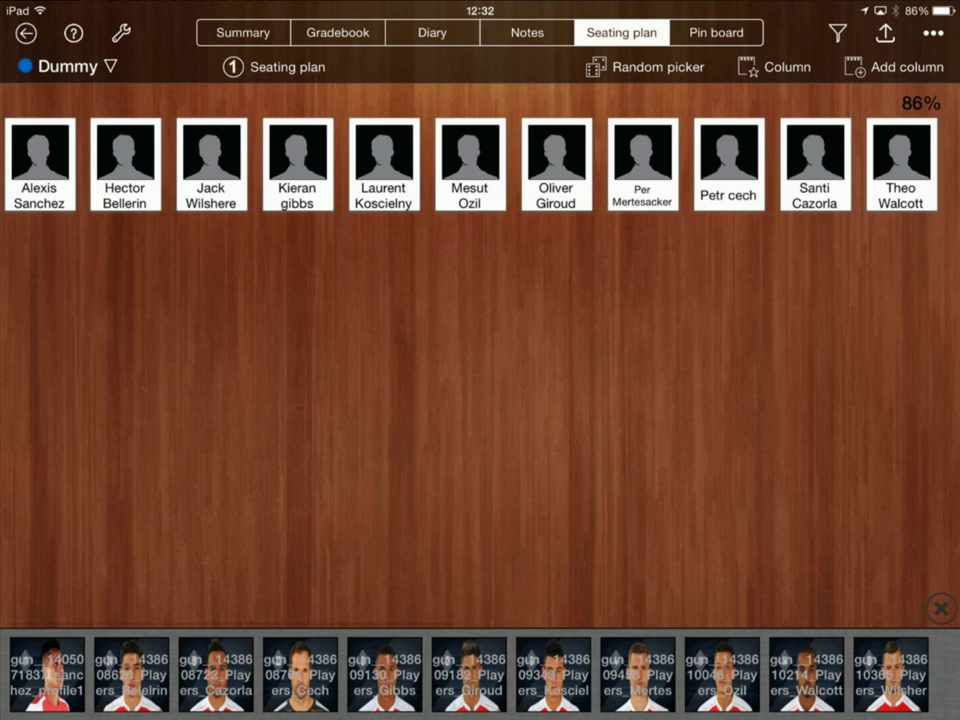
left_click_drag(47, 675, 43, 153)
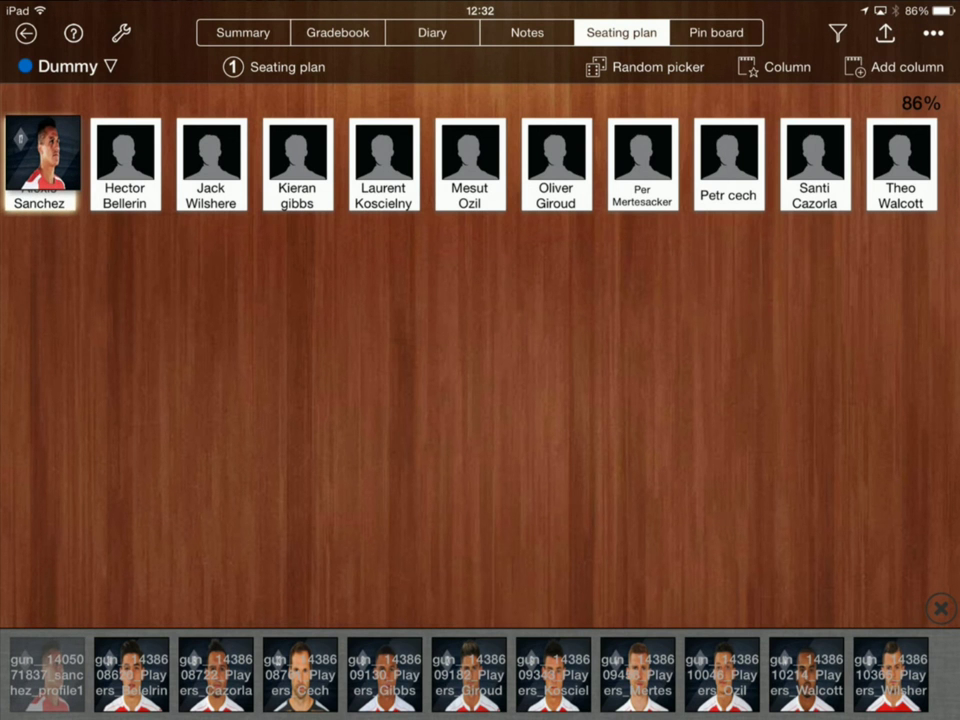
left_click_drag(131, 673, 125, 155)
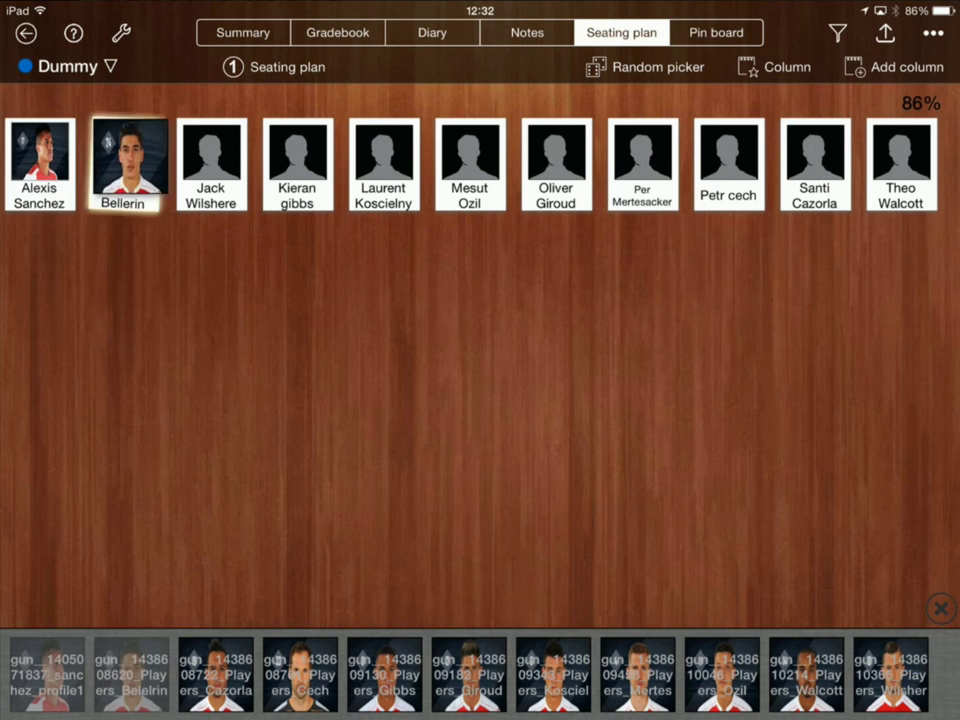
left_click_drag(216, 673, 822, 155)
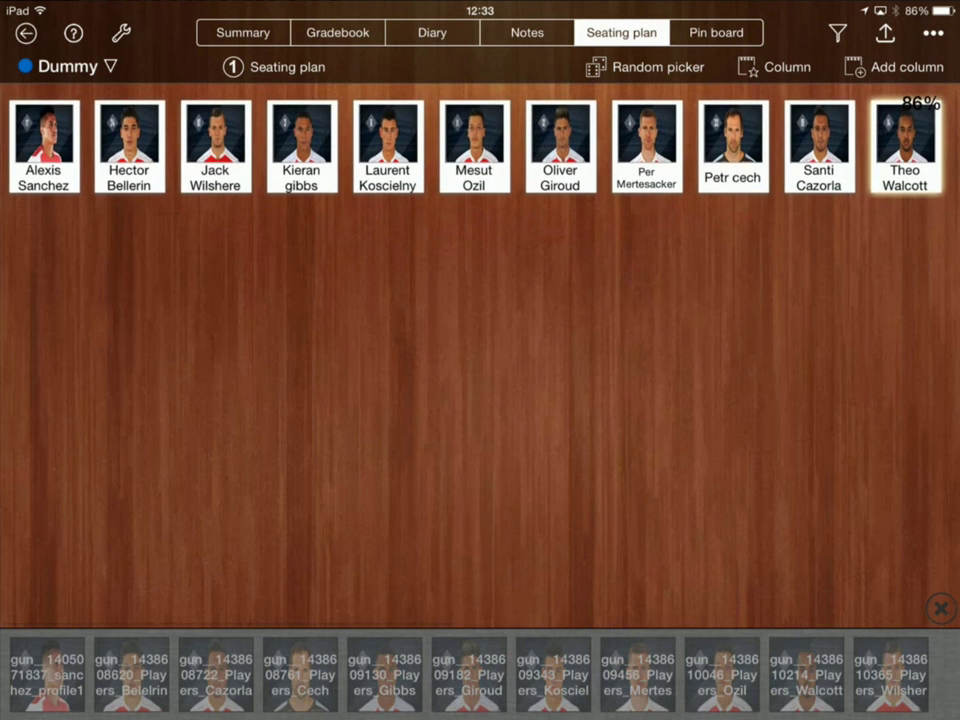
left_click(930, 606)
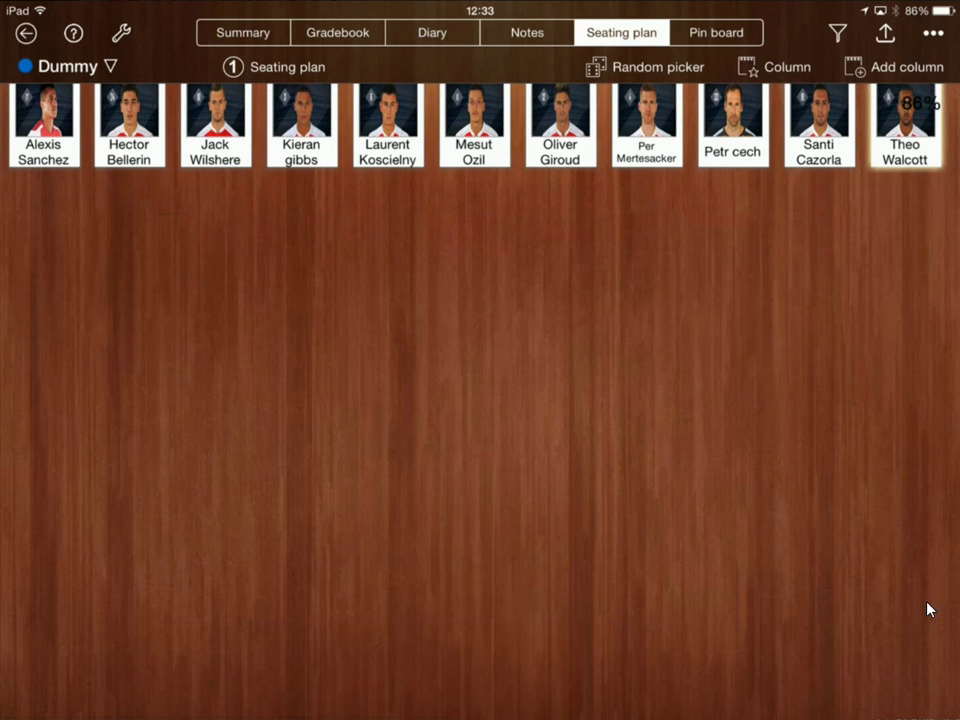
left_click(932, 615)
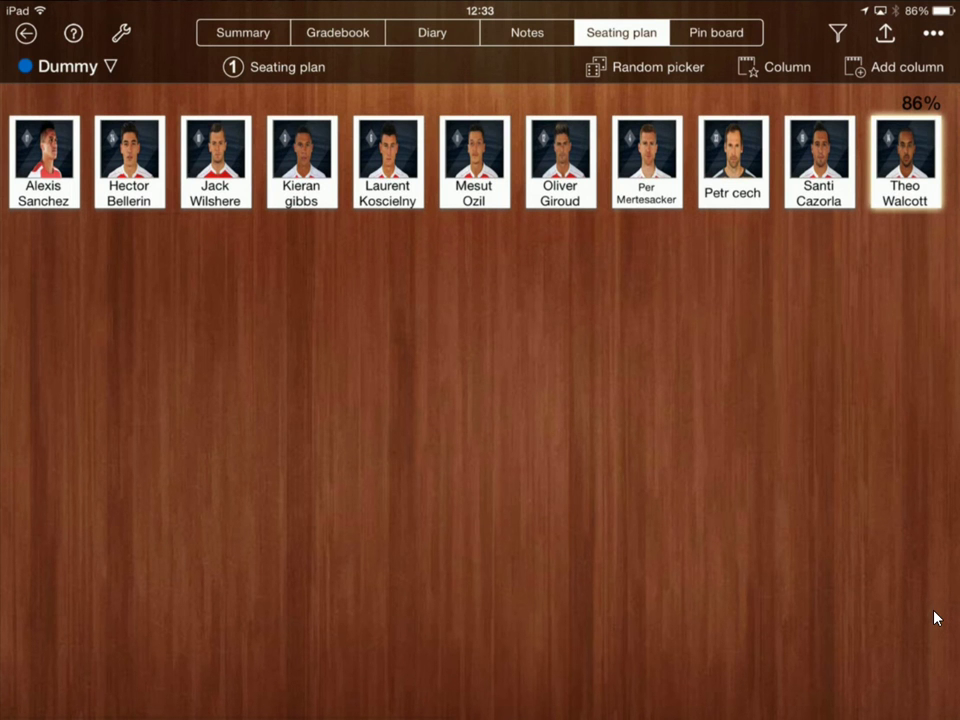
Step: Rearrange the seating plan, placing Petr Cech below the first row and Bellerin, Koscielny, Mertesacker and Gibbs in a line beneath him
left_click_drag(733, 162, 403, 295)
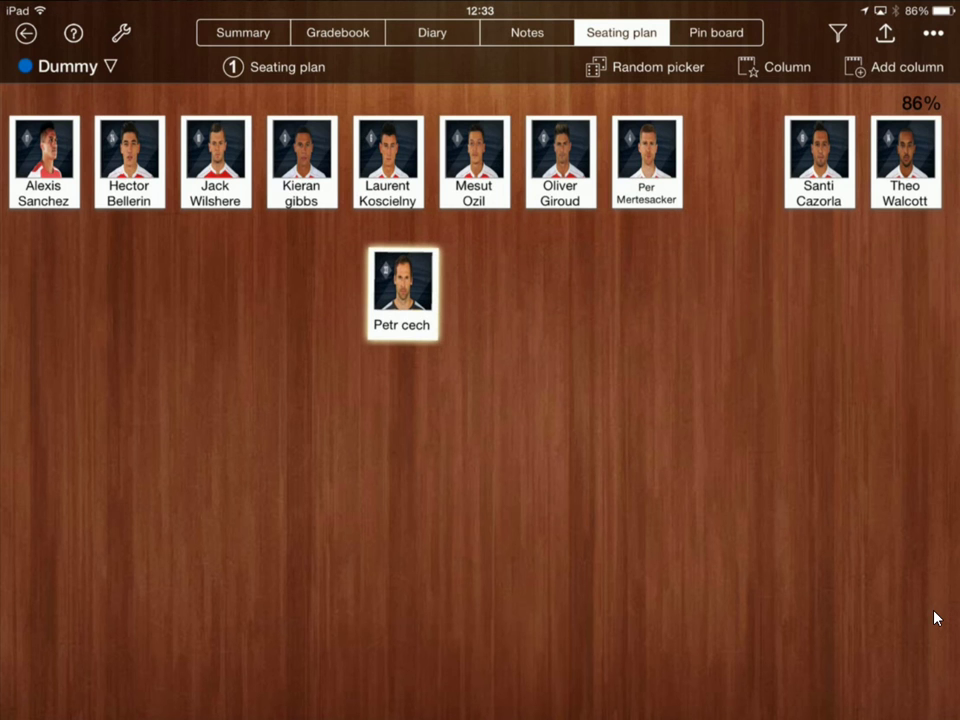
left_click_drag(130, 162, 218, 427)
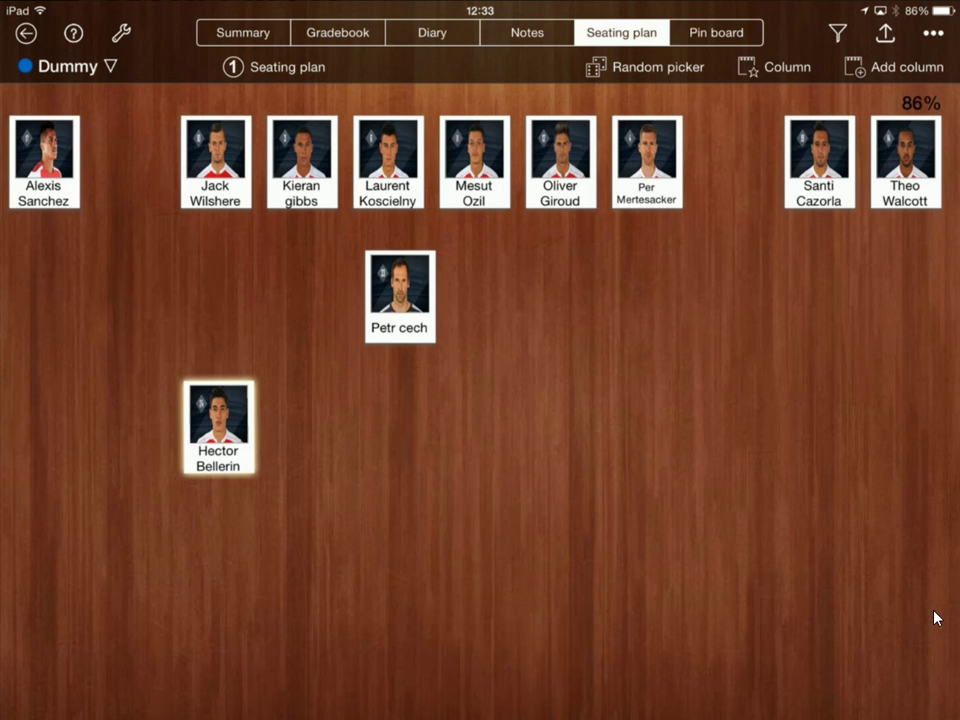
left_click_drag(388, 162, 316, 415)
left_click(647, 162)
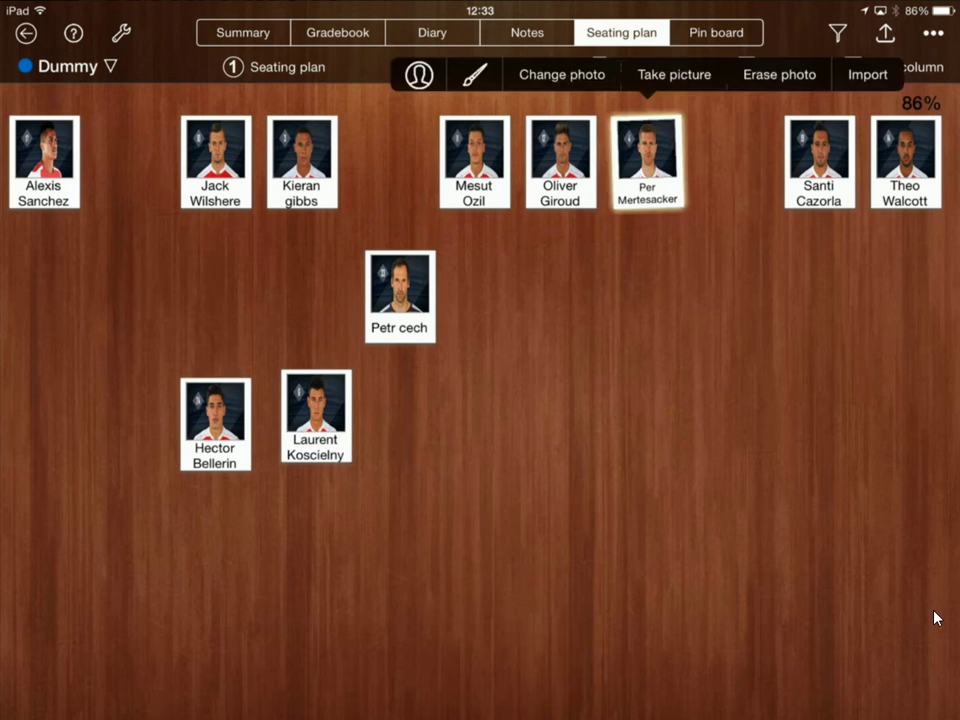
left_click_drag(647, 162, 428, 450)
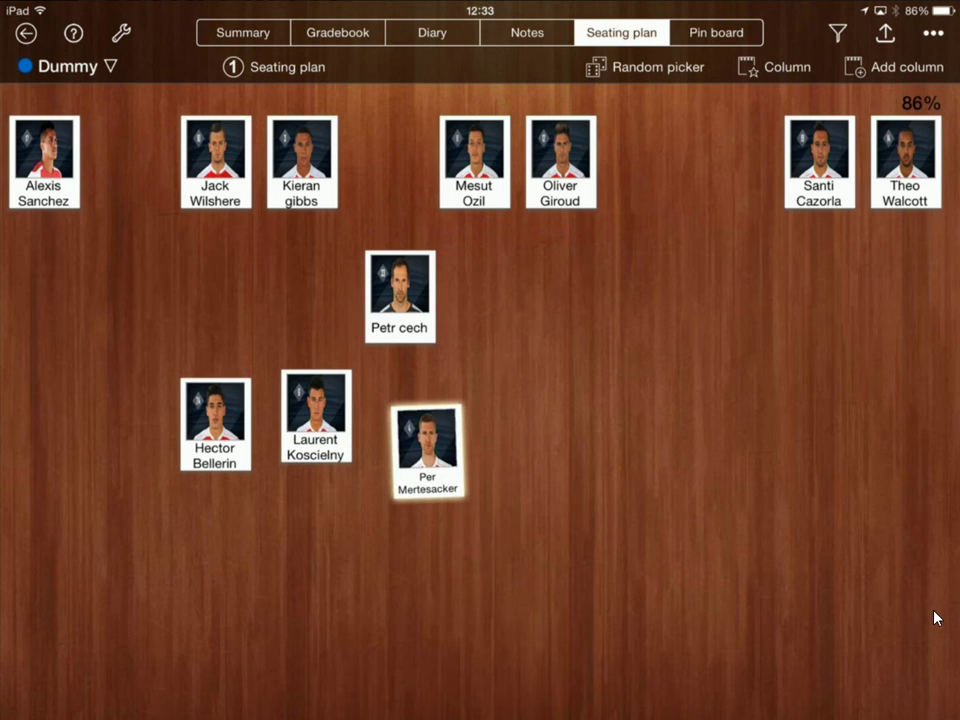
left_click_drag(302, 162, 561, 422)
scroll(480, 400, "down", 2)
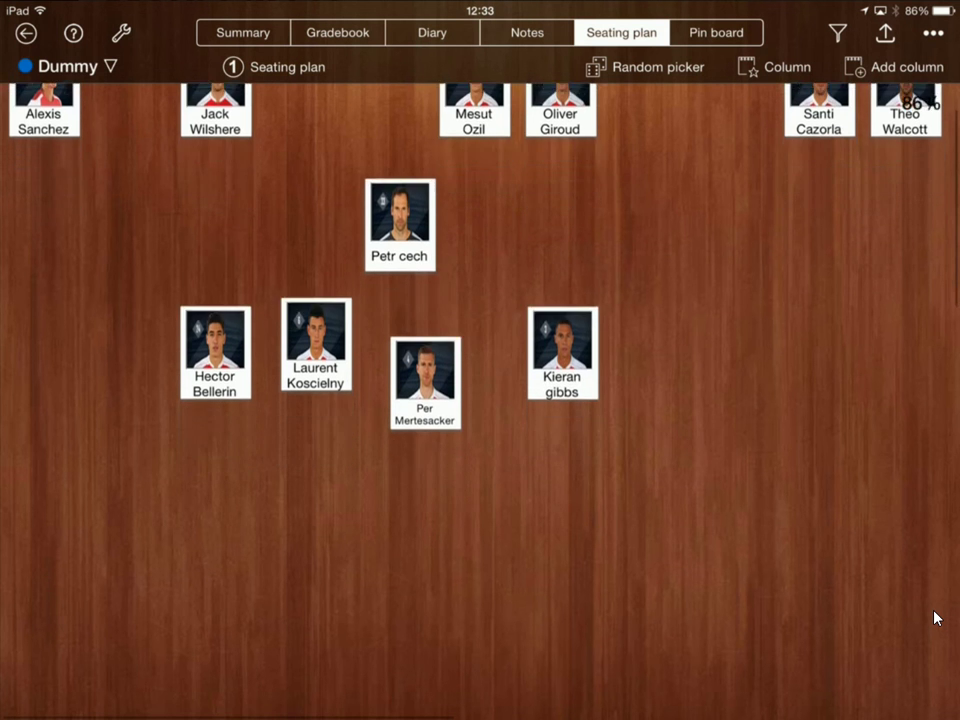
scroll(937, 618, "up", 2)
scroll(937, 618, "right", 1)
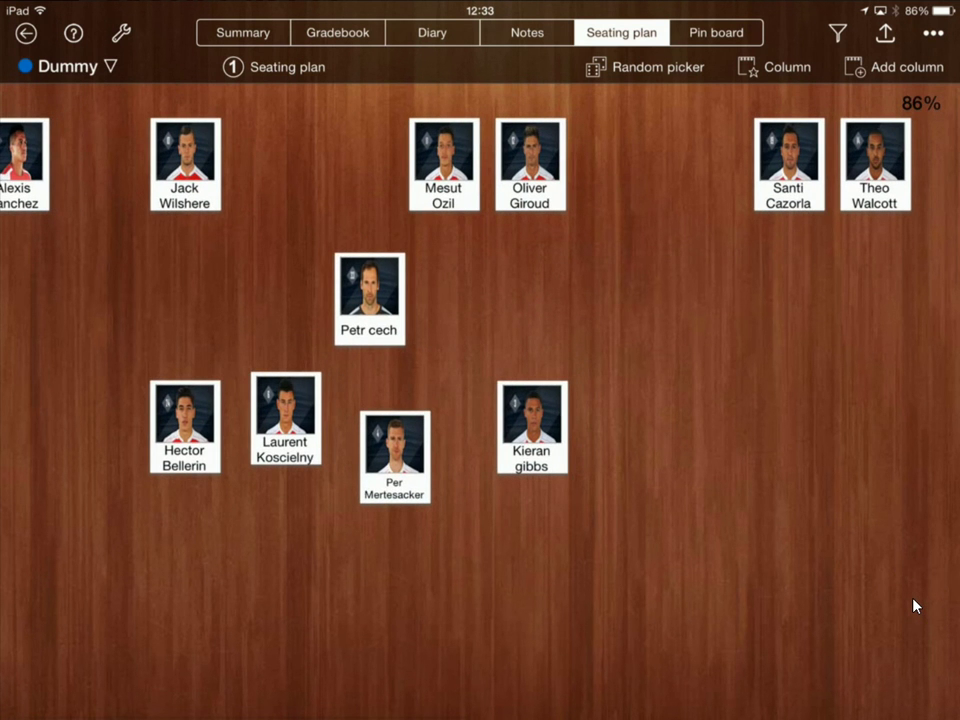
Step: Return to the gradebook and set the student thumbnails to round photos
left_click(338, 33)
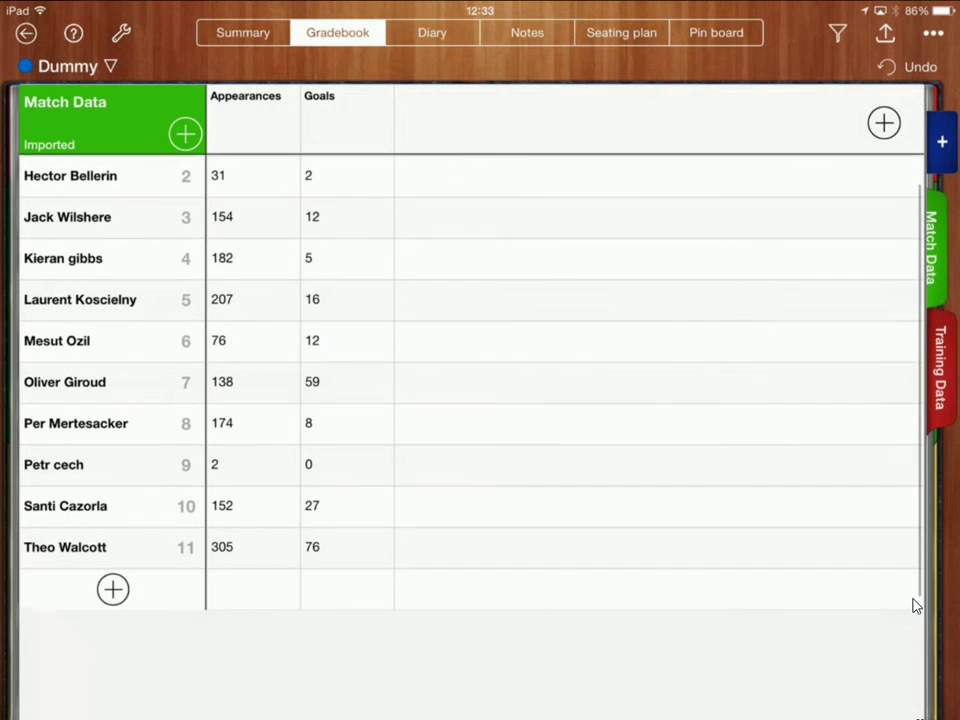
left_click(843, 467)
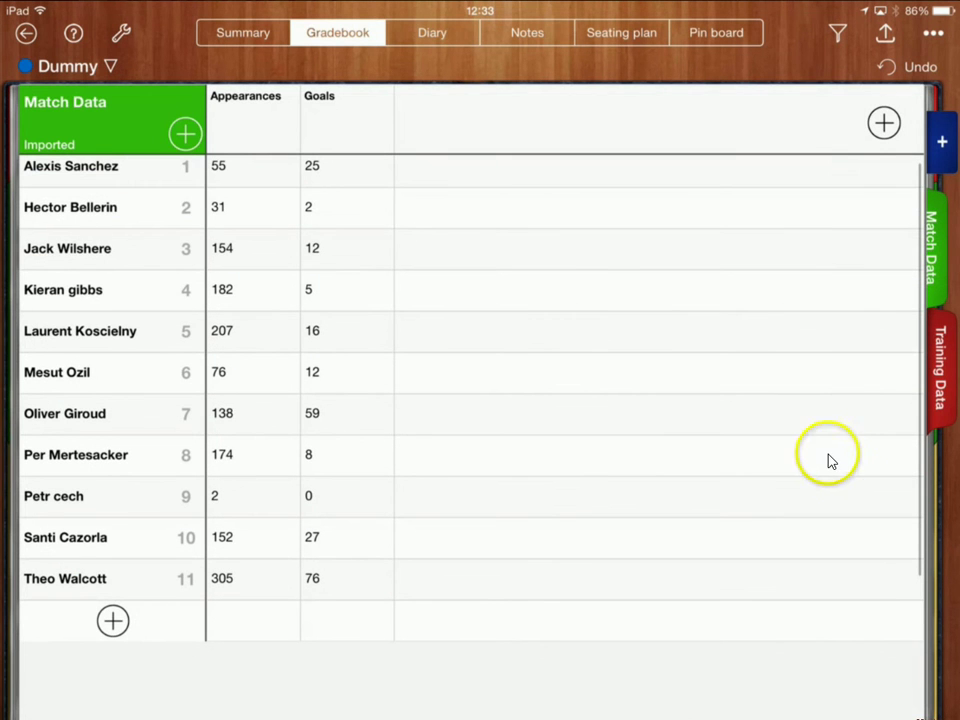
left_click_drag(453, 580, 690, 602)
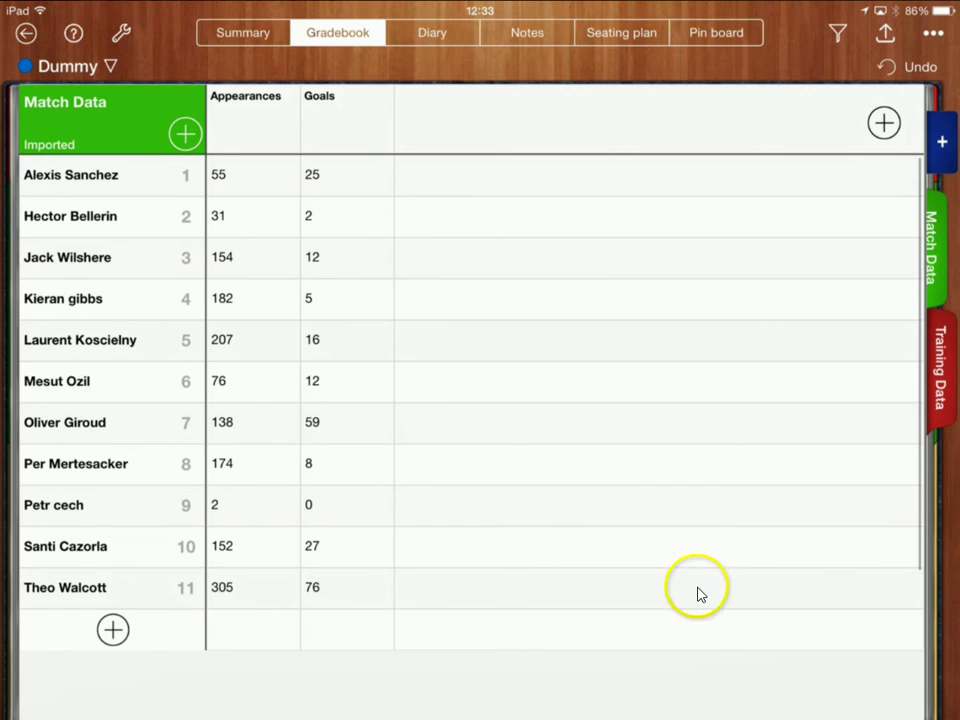
left_click(932, 38)
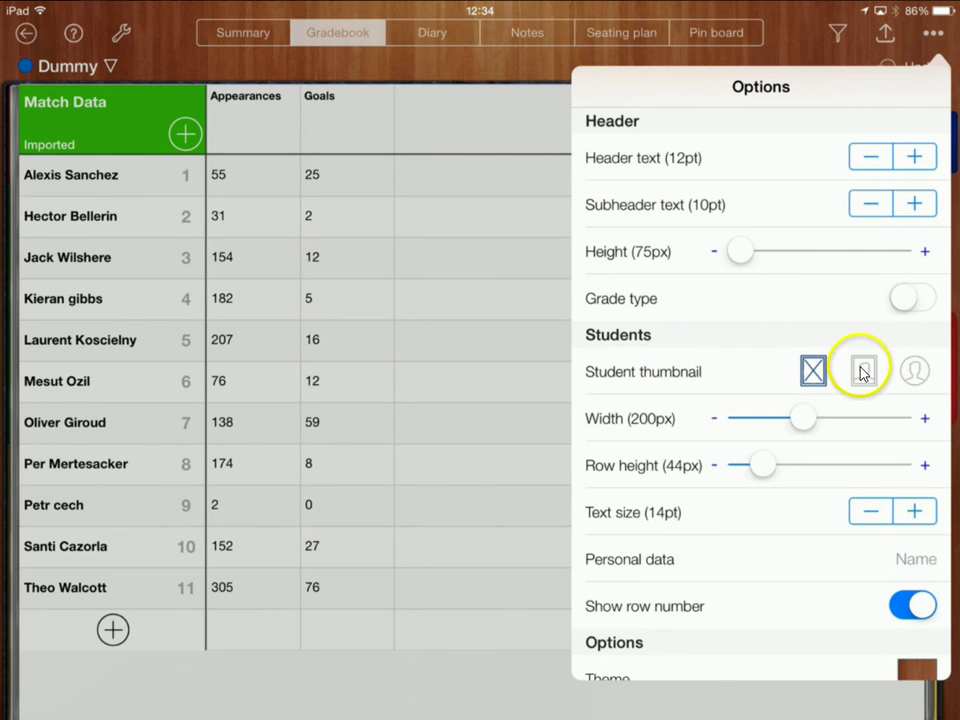
left_click(915, 371)
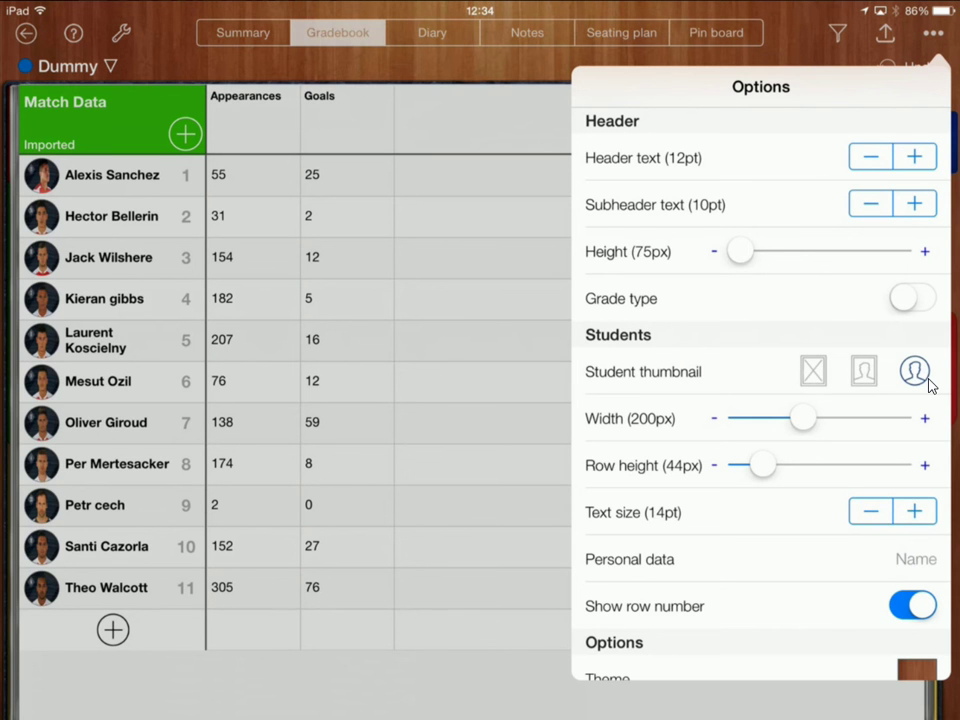
key("Escape")
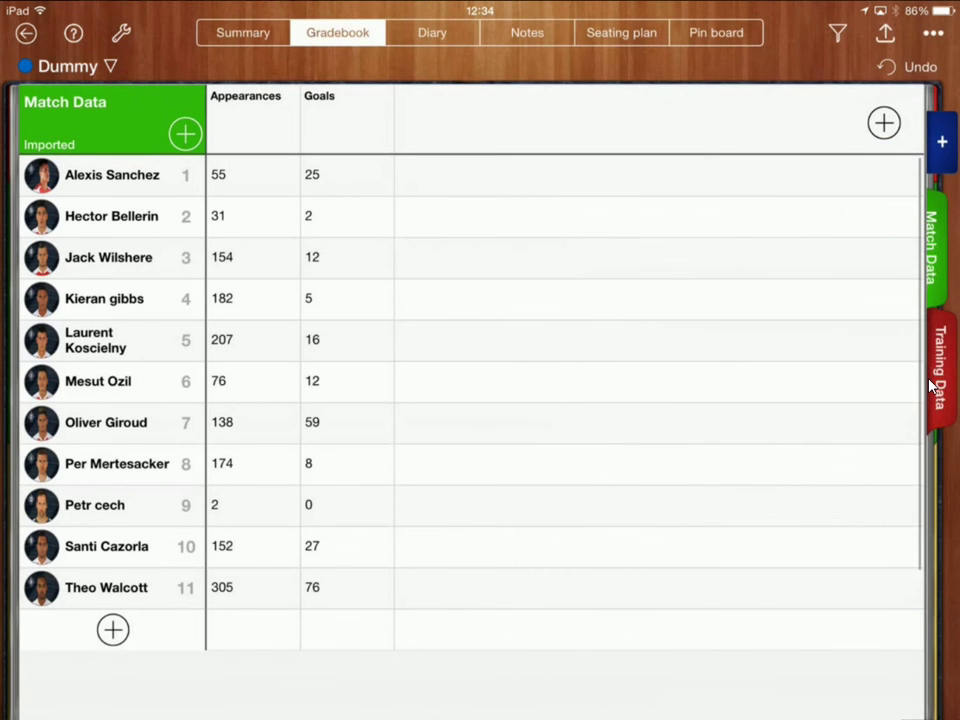